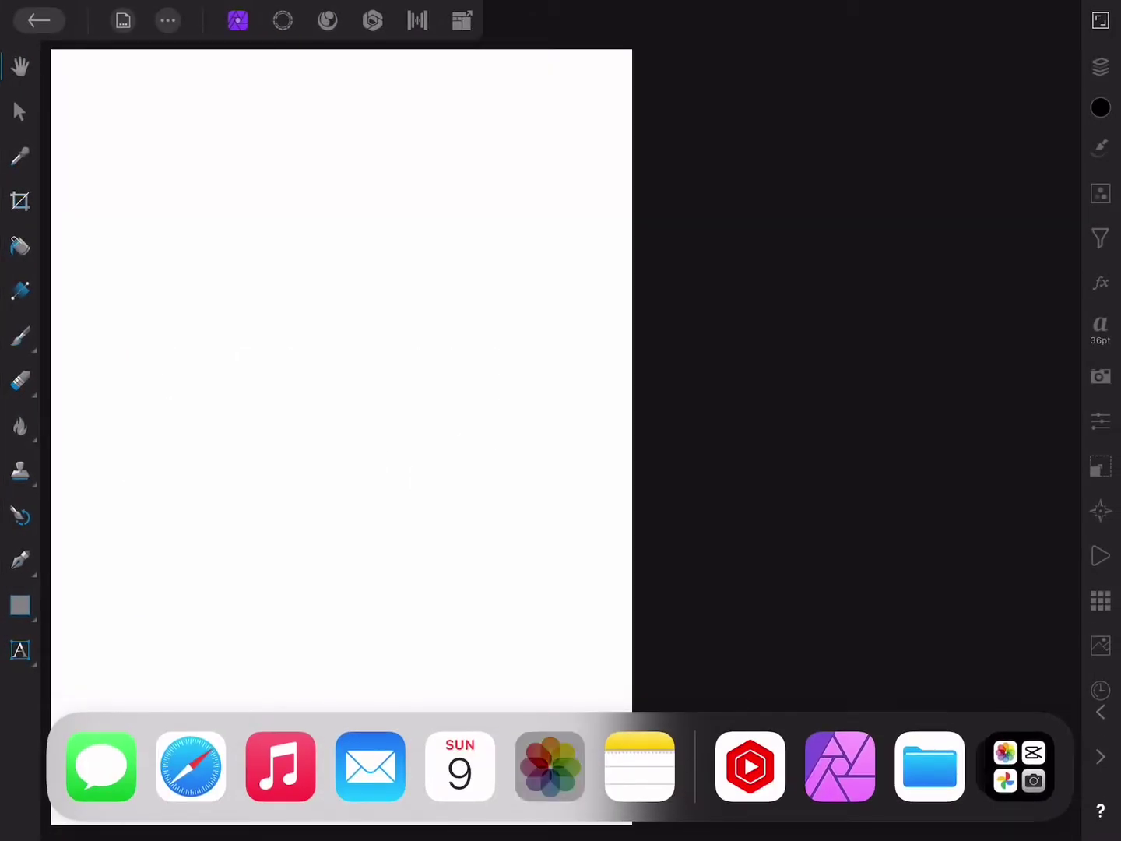
# Place the Spider-Man photo from Photos on the white page and enlarge it to cover most of it.
pyautogui.moveTo(551, 767); pyautogui.dragTo(934, 389)
pyautogui.moveTo(1041, 621)
pyautogui.mouseDown()
pyautogui.moveTo(693, 537)
pyautogui.moveTo(319, 388)
pyautogui.mouseUp()
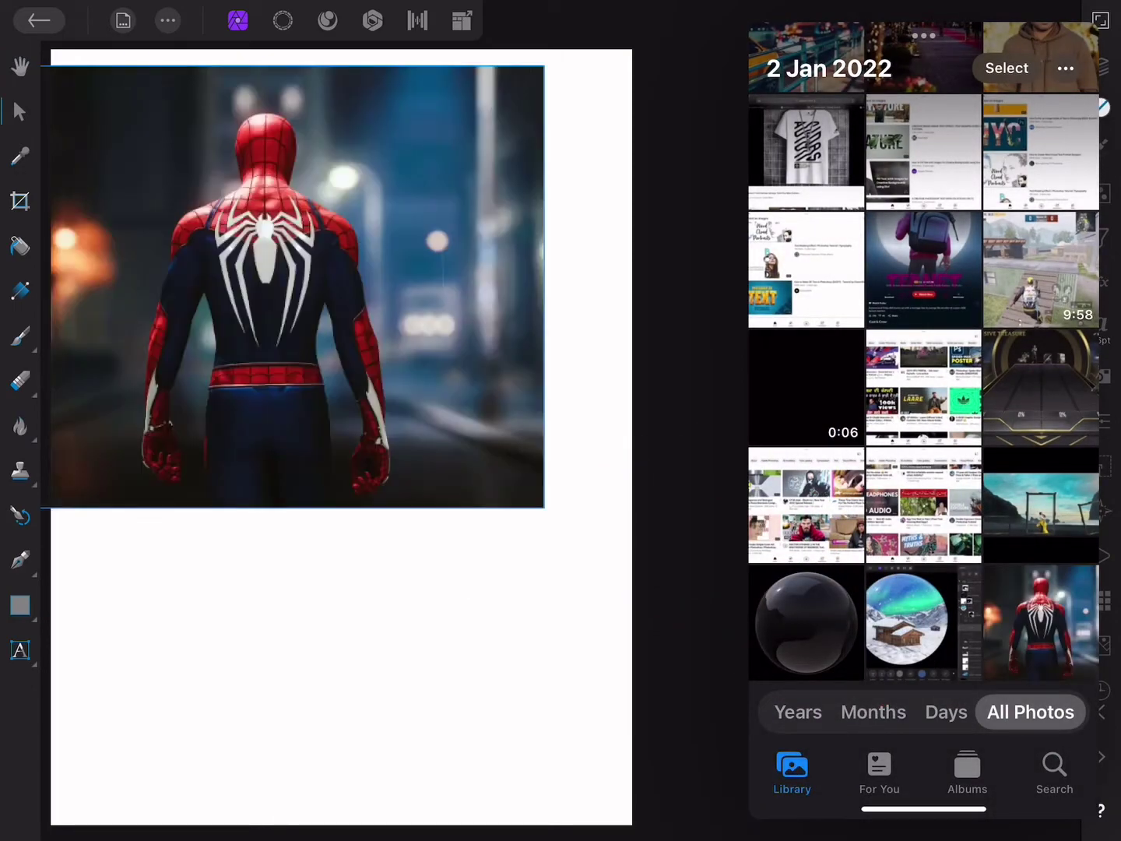
pyautogui.moveTo(923, 809); pyautogui.dragTo(935, 544)
pyautogui.moveTo(544, 509)
pyautogui.mouseDown()
pyautogui.moveTo(823, 763)
pyautogui.moveTo(813, 770)
pyautogui.mouseUp()
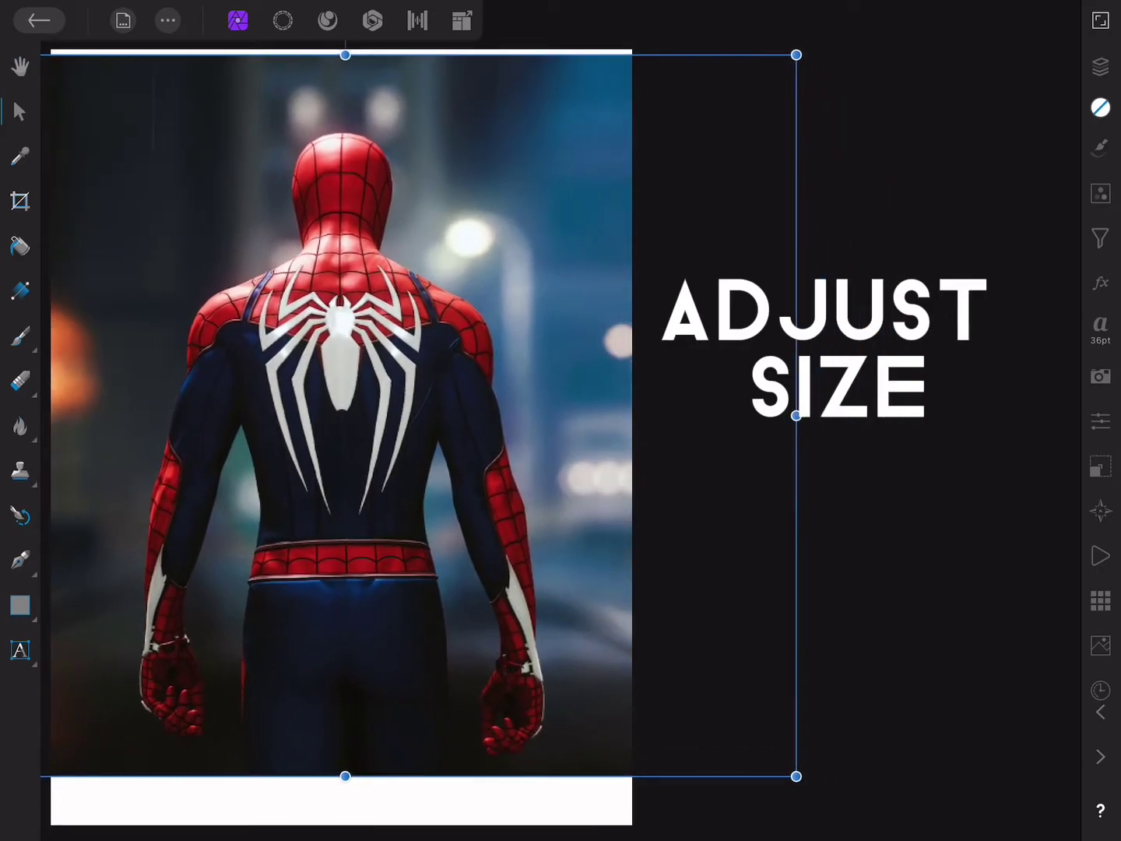
pyautogui.moveTo(362, 409)
pyautogui.mouseDown()
pyautogui.moveTo(354, 405)
pyautogui.moveTo(402, 417)
pyautogui.mouseUp()
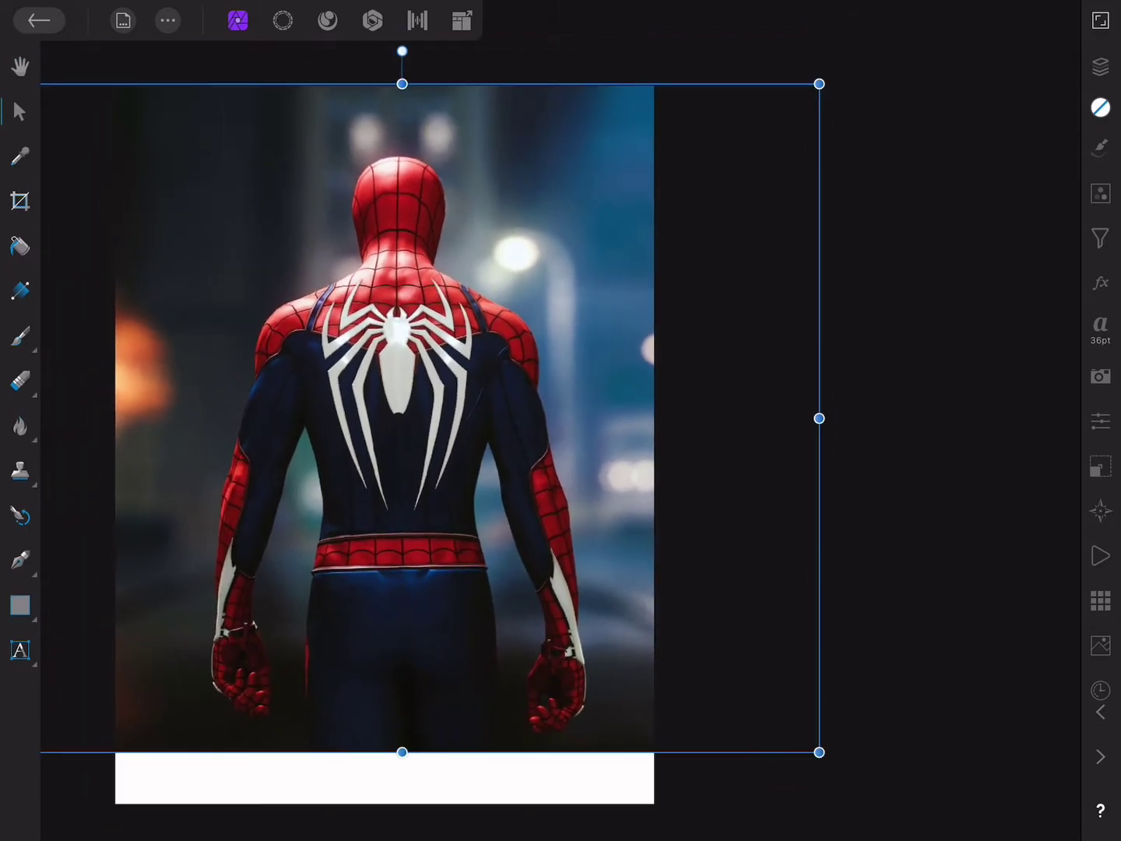
# Duplicate the Spider-Man photo into two IMG_0212jpeg layers, then enter the Selections Persona.
pyautogui.click(506, 545)
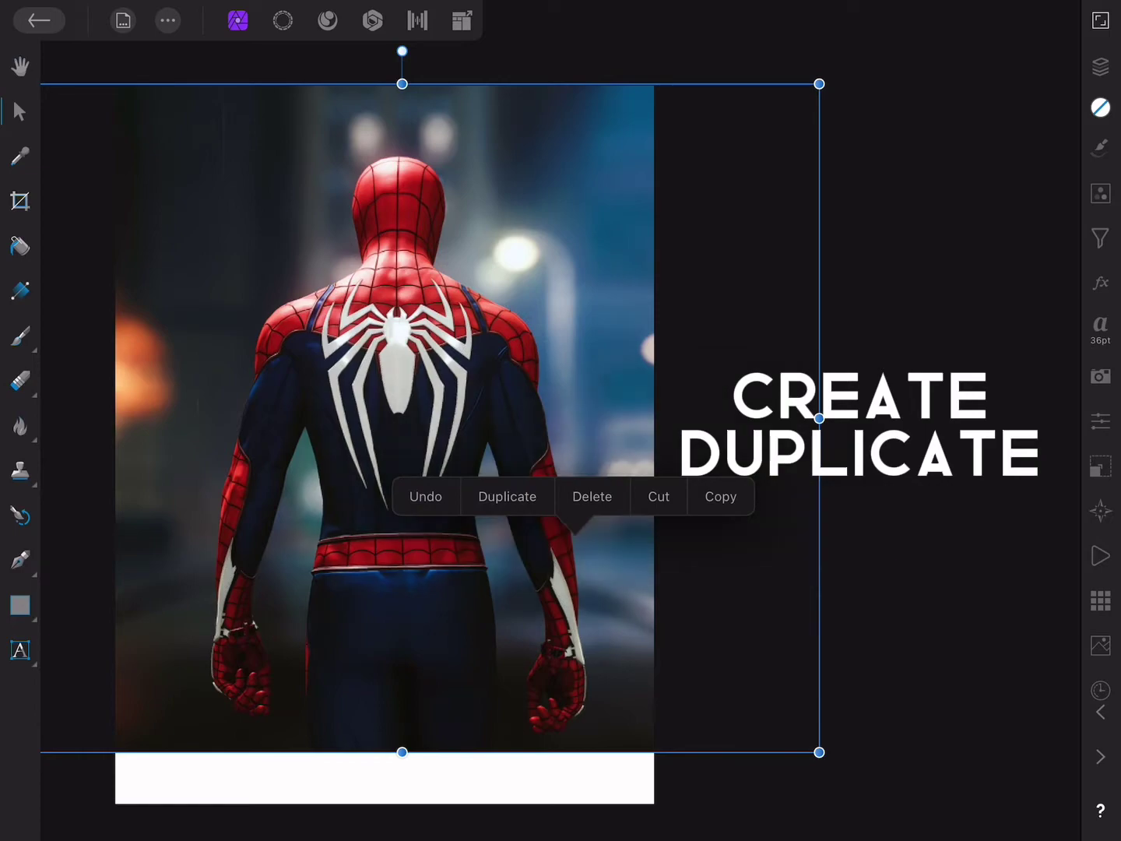
pyautogui.click(505, 495)
pyautogui.click(1100, 66)
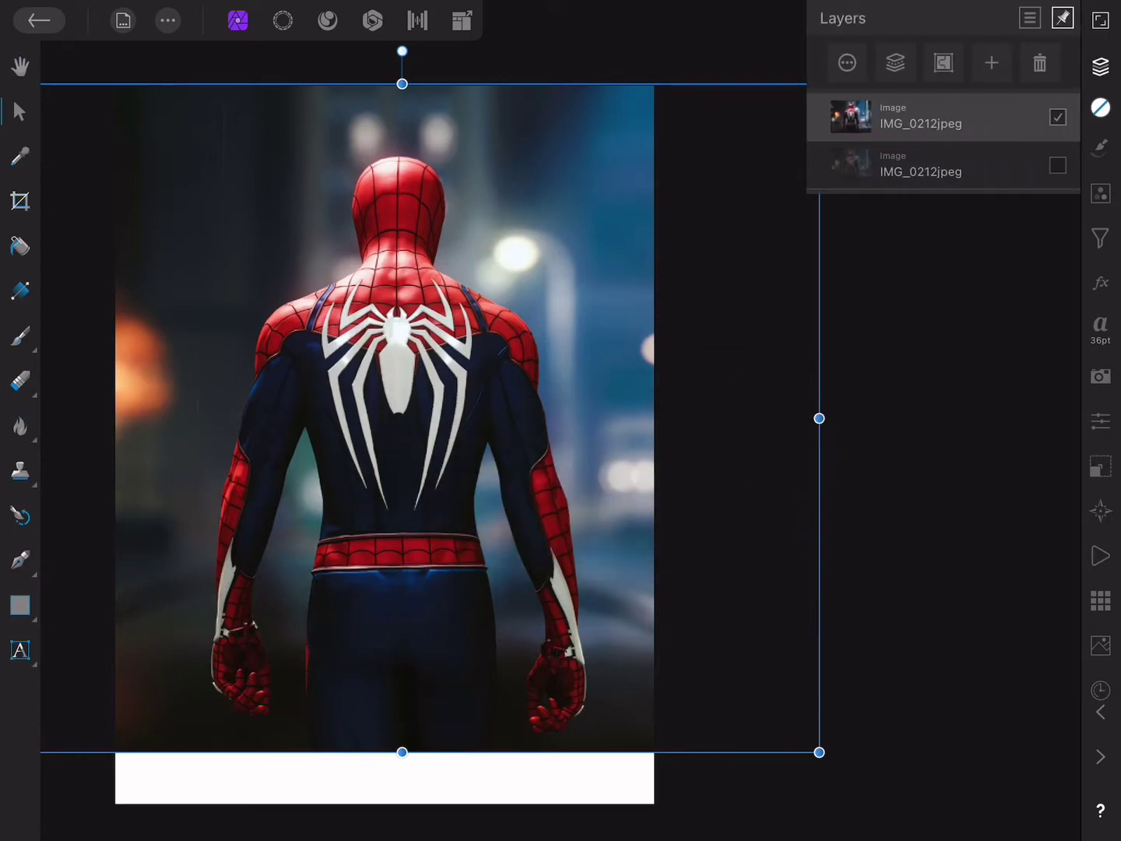
pyautogui.click(1100, 67)
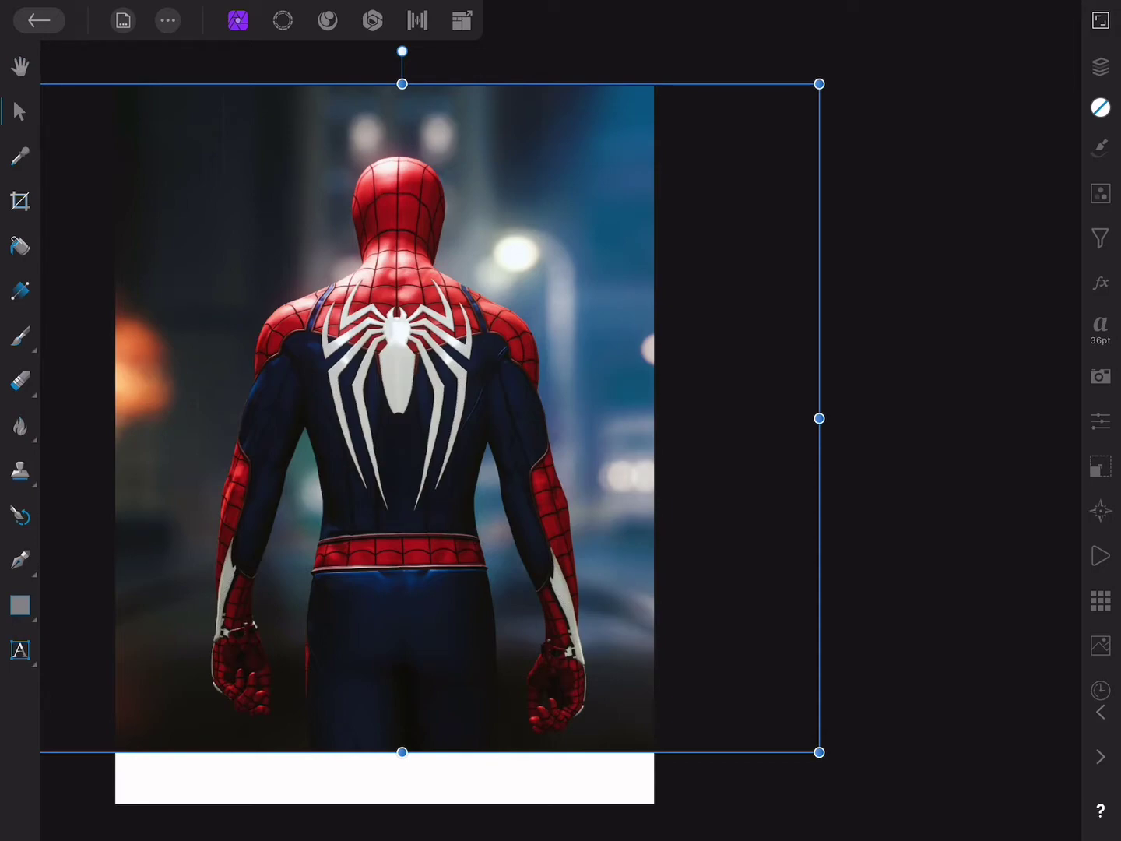
pyautogui.click(283, 20)
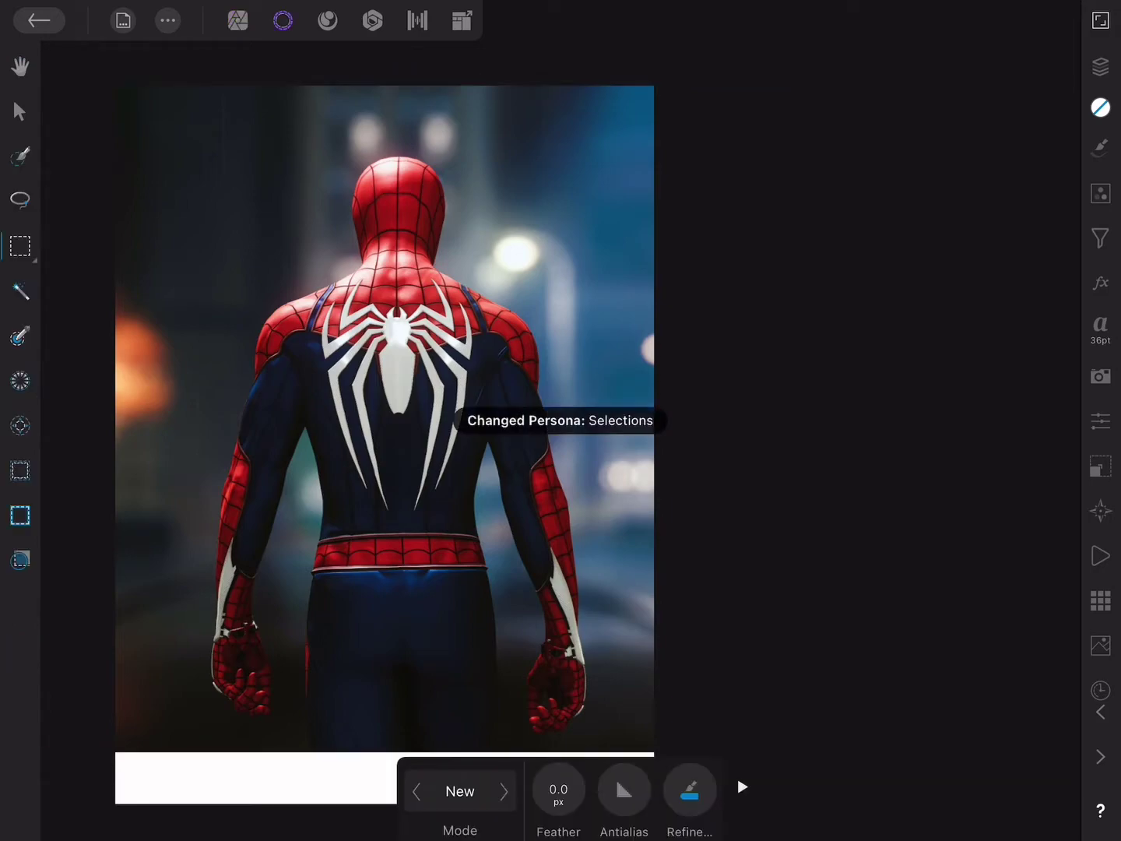
# Paint a Selection Brush selection over Spider-Man's back, body, arms, hands and legs.
pyautogui.press('w')
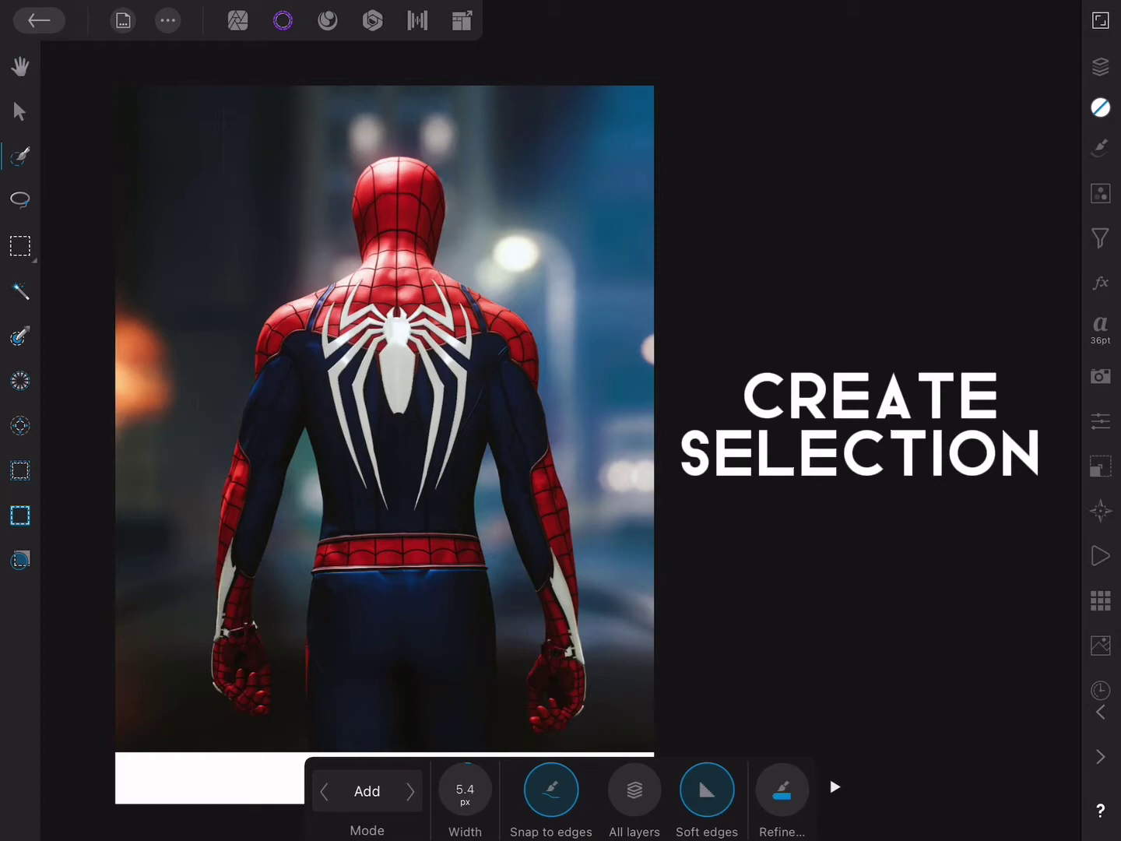
pyautogui.moveTo(465, 789); pyautogui.dragTo(545, 790)
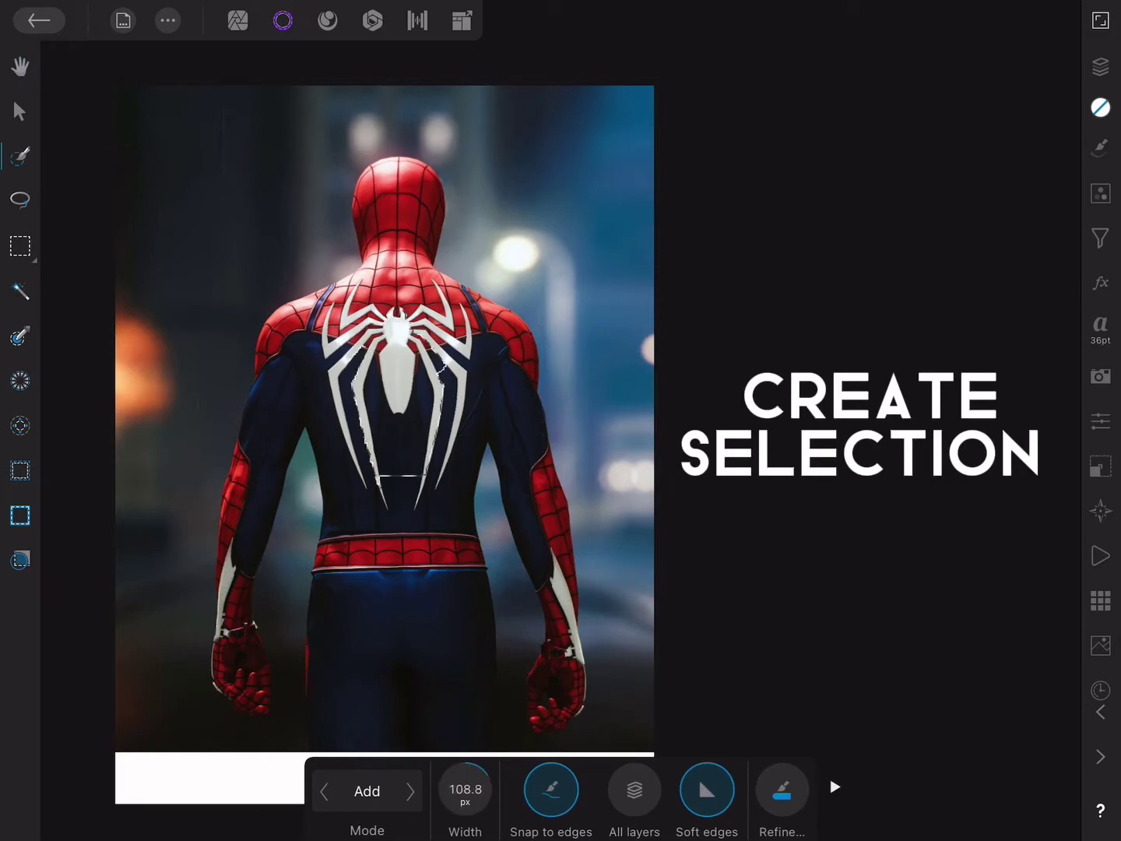
pyautogui.moveTo(401, 444); pyautogui.dragTo(402, 639)
pyautogui.moveTo(402, 585); pyautogui.dragTo(404, 747)
pyautogui.moveTo(475, 577)
pyautogui.mouseDown()
pyautogui.moveTo(467, 747)
pyautogui.moveTo(428, 790)
pyautogui.mouseUp()
pyautogui.moveTo(467, 389); pyautogui.dragTo(482, 545)
pyautogui.moveTo(550, 576); pyautogui.dragTo(557, 717)
pyautogui.moveTo(312, 235); pyautogui.dragTo(482, 312)
pyautogui.moveTo(335, 288); pyautogui.dragTo(237, 561)
pyautogui.moveTo(491, 249); pyautogui.dragTo(514, 663)
pyautogui.moveTo(483, 444); pyautogui.dragTo(481, 748)
# Undo the last stroke and trim background off the fist edges with a smaller brush.
pyautogui.scroll(5, 554, 404)
pyautogui.hotkey('ctrl', 'z')
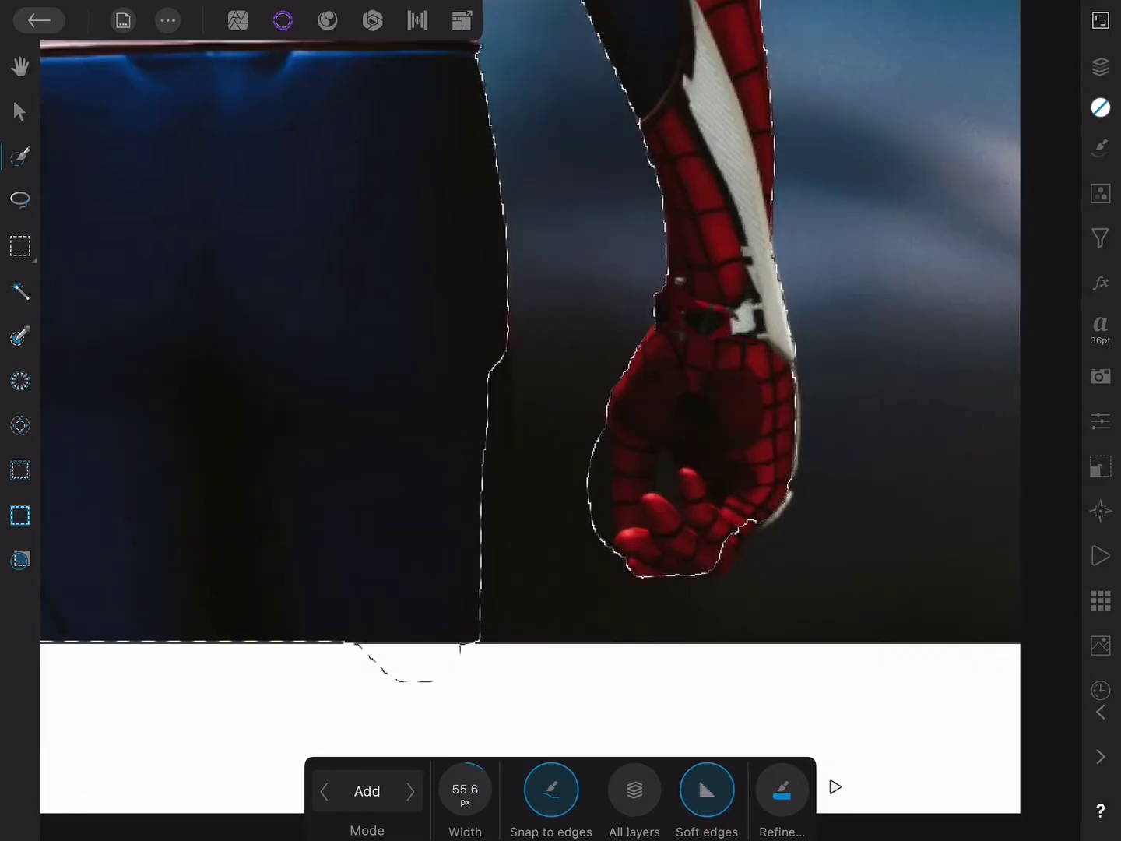
pyautogui.scroll(3, 561, 405)
pyautogui.press('[')
pyautogui.press('[')
pyautogui.press('[')
pyautogui.moveTo(394, 389); pyautogui.dragTo(405, 591)
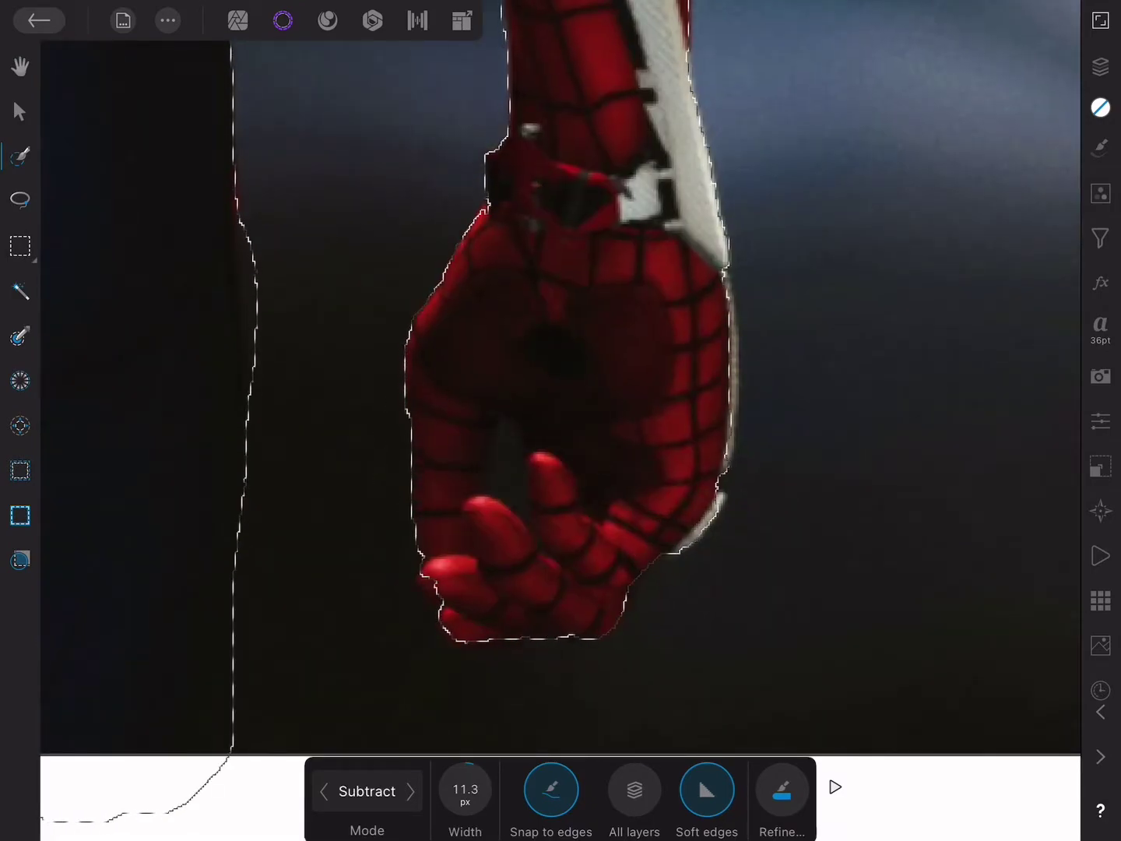
pyautogui.scroll(-3, 560, 420)
pyautogui.scroll(-3, 560, 421)
pyautogui.scroll(3, 419, 520)
pyautogui.scroll(2, 375, 374)
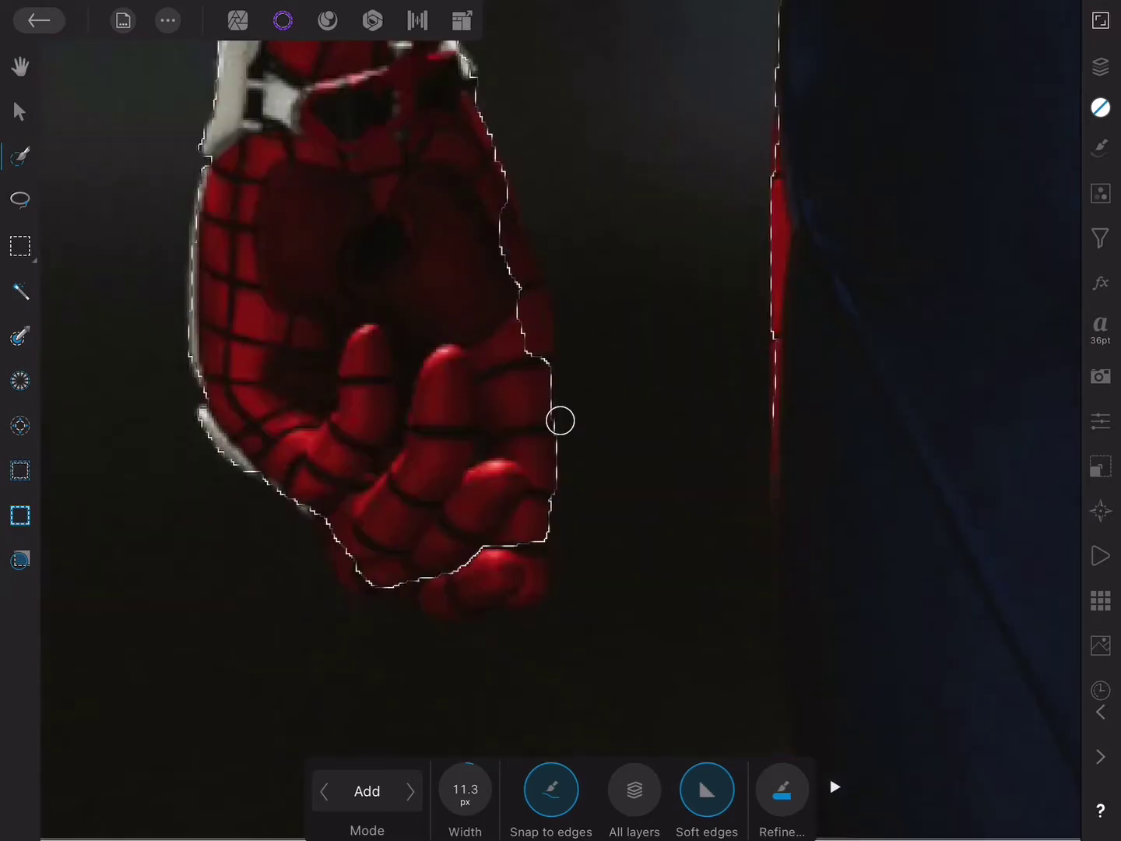
pyautogui.scroll(-3, 561, 418)
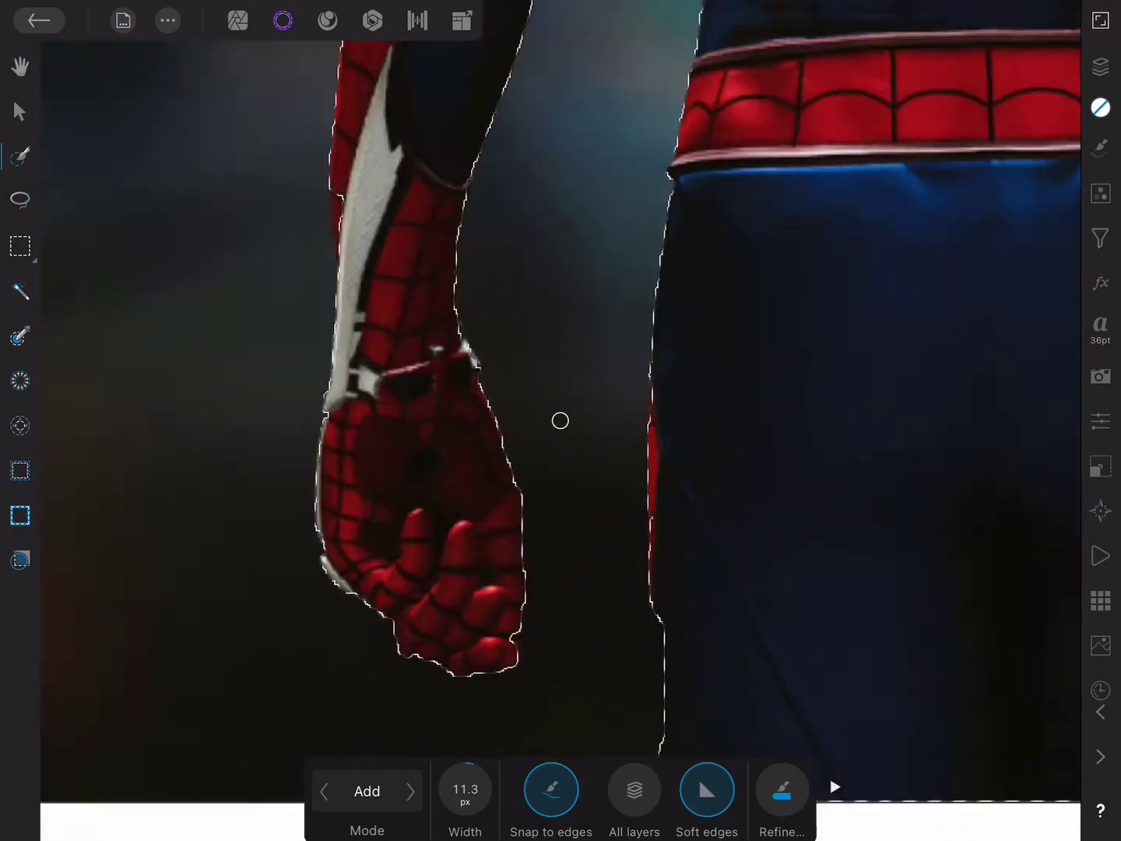
pyautogui.scroll(1, 561, 418)
pyautogui.scroll(2, 560, 420)
pyautogui.scroll(-3, 560, 421)
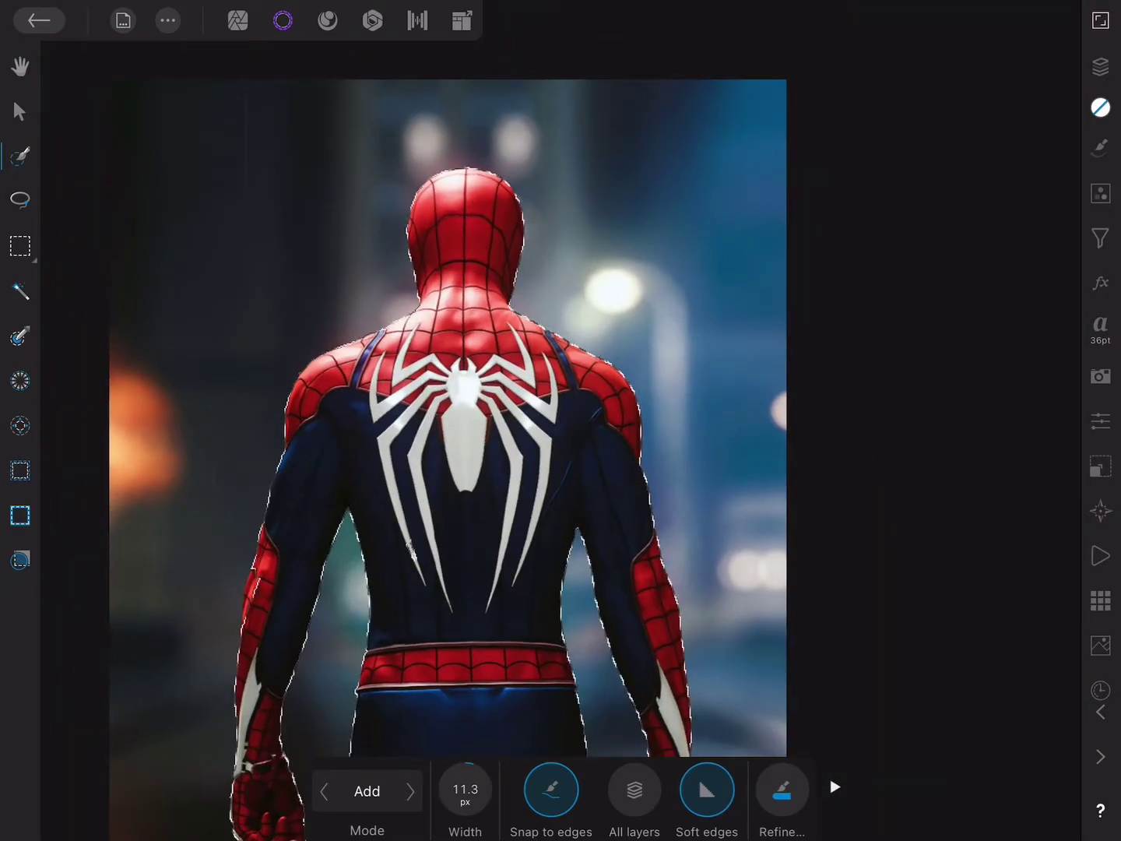
pyautogui.scroll(-2, 560, 421)
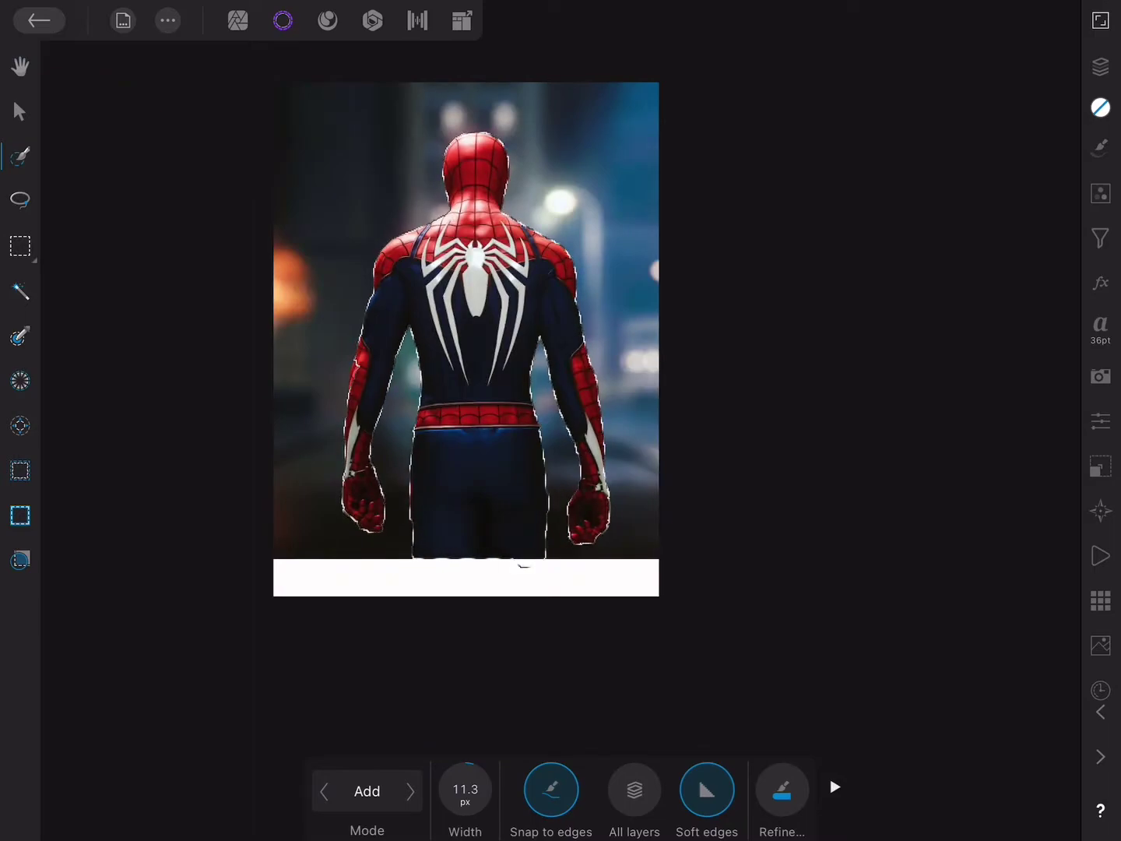
pyautogui.click(781, 790)
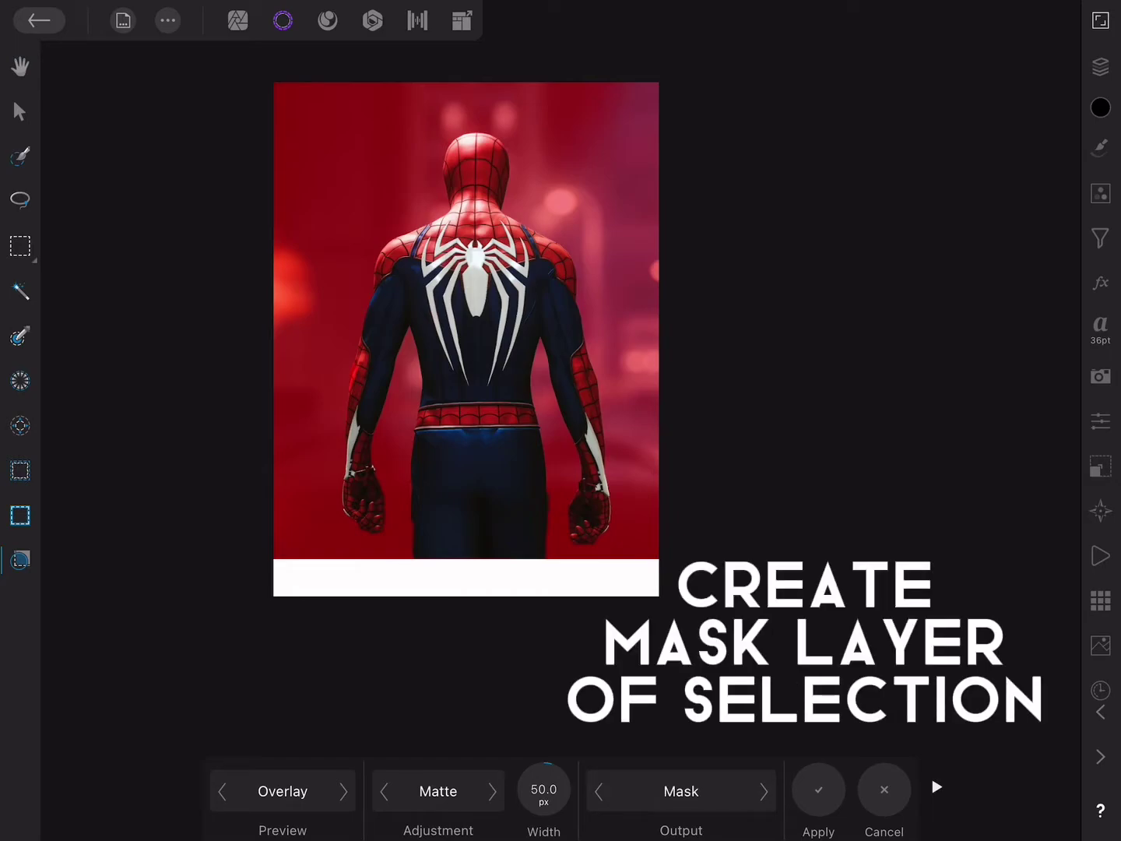
# Output the refined selection as a mask on the top IMG_0212jpeg layer, leaving Spider-Man cut out on white.
pyautogui.click(818, 791)
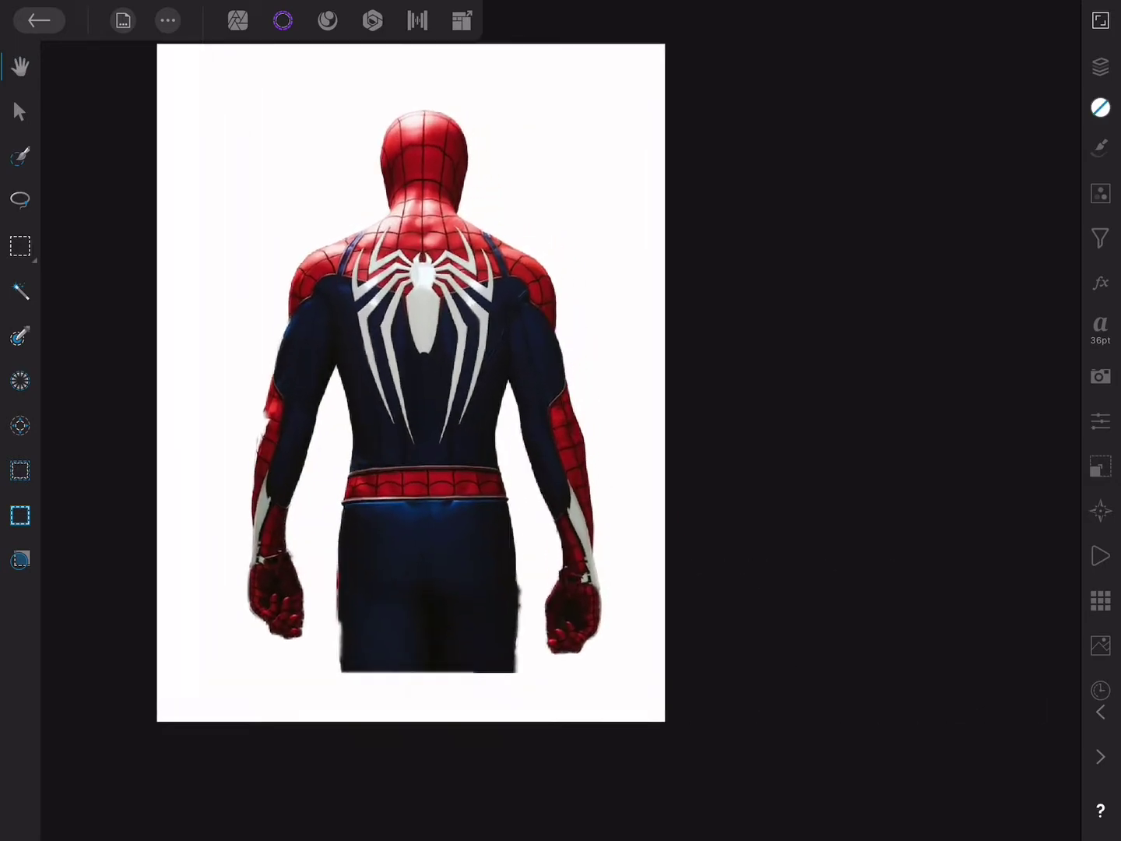
pyautogui.scroll(2, 413, 421)
pyautogui.scroll(2, 412, 421)
pyautogui.moveTo(401, 420); pyautogui.dragTo(347, 411)
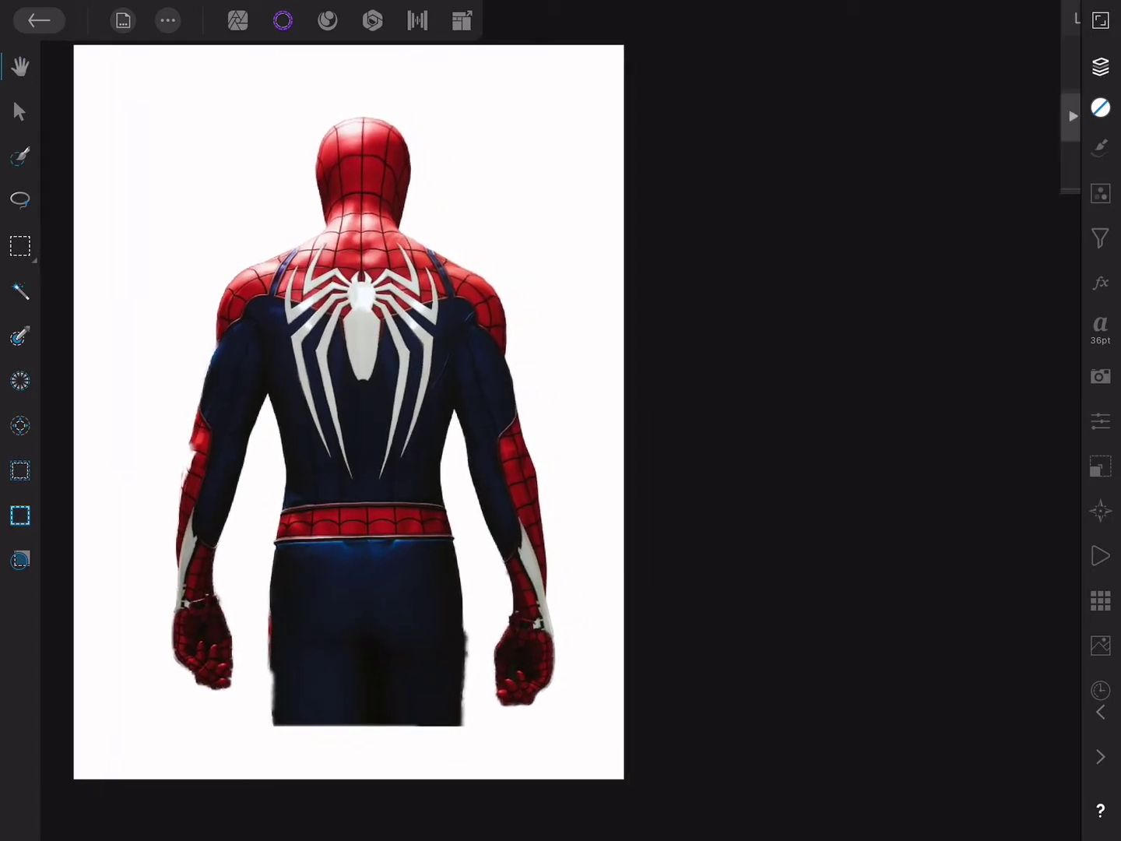
pyautogui.click(1100, 66)
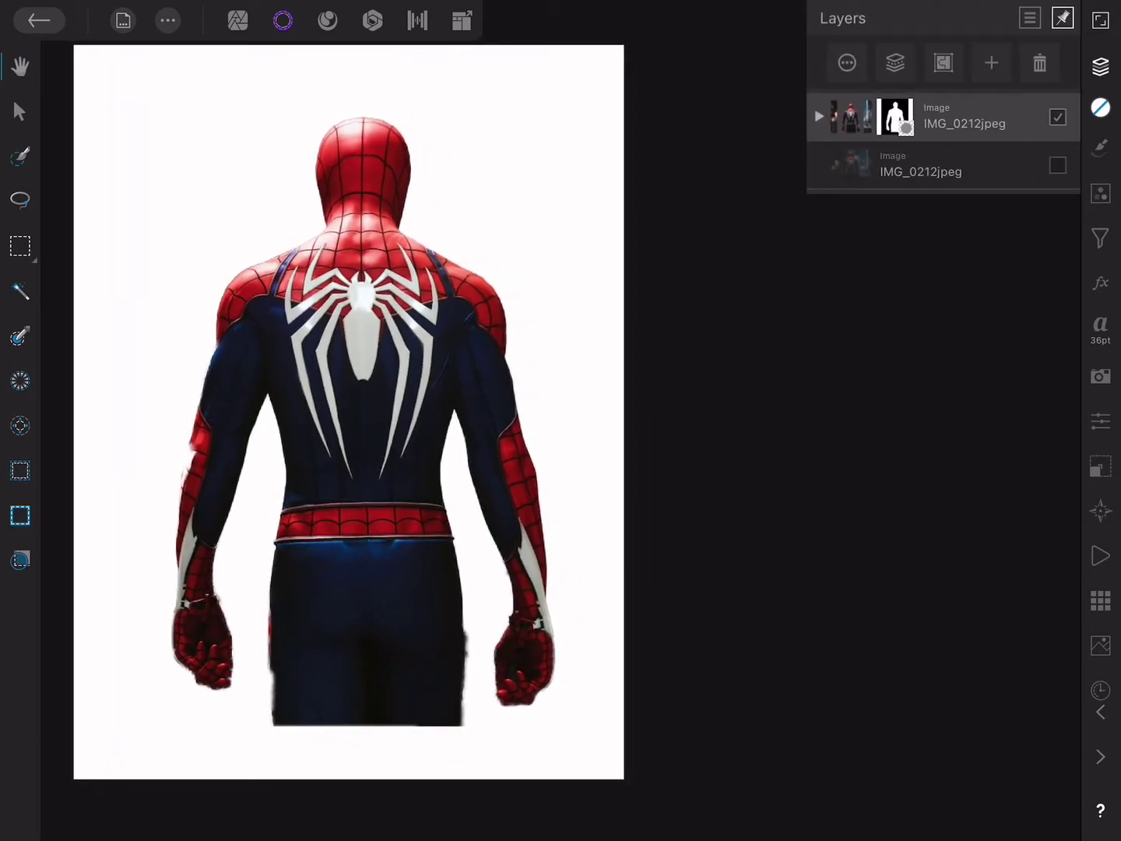
pyautogui.click(239, 20)
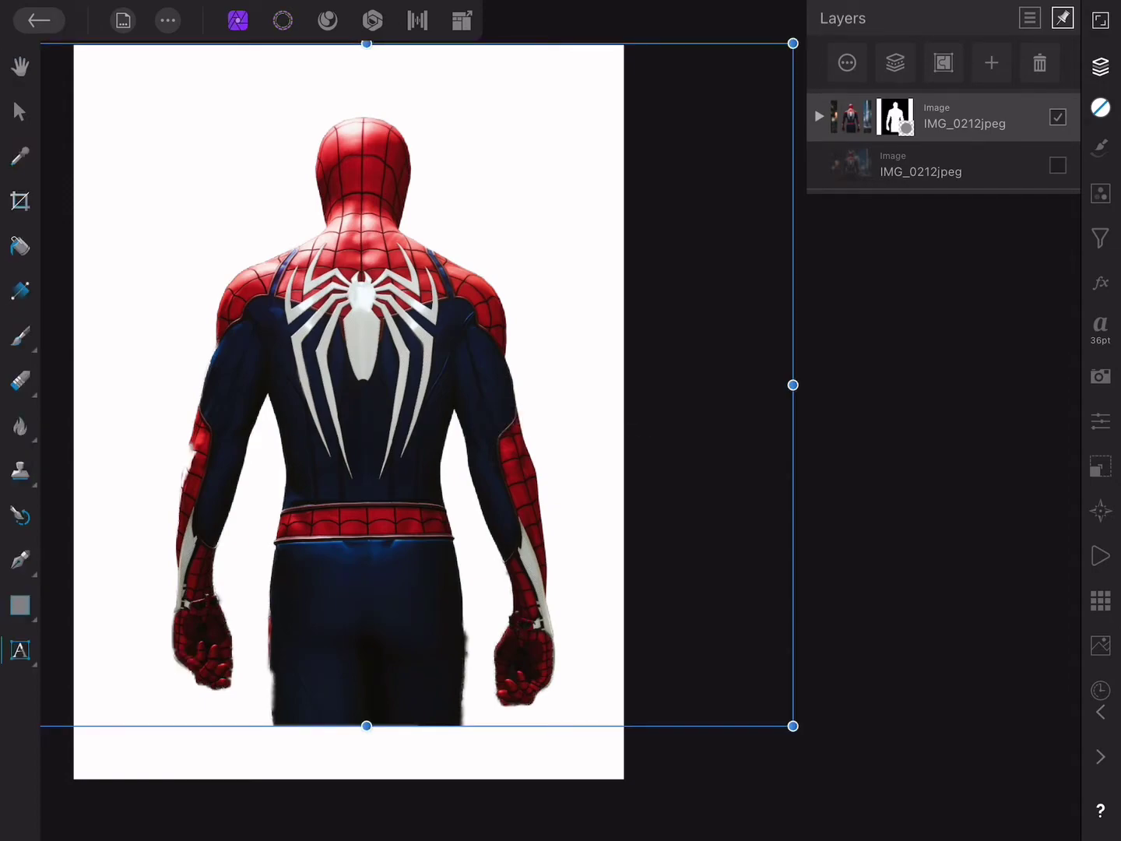
# Add 'SPIDER MAN' artistic text in The Bold Font and rotate it to run vertically.
pyautogui.click(21, 649)
pyautogui.click(114, 629)
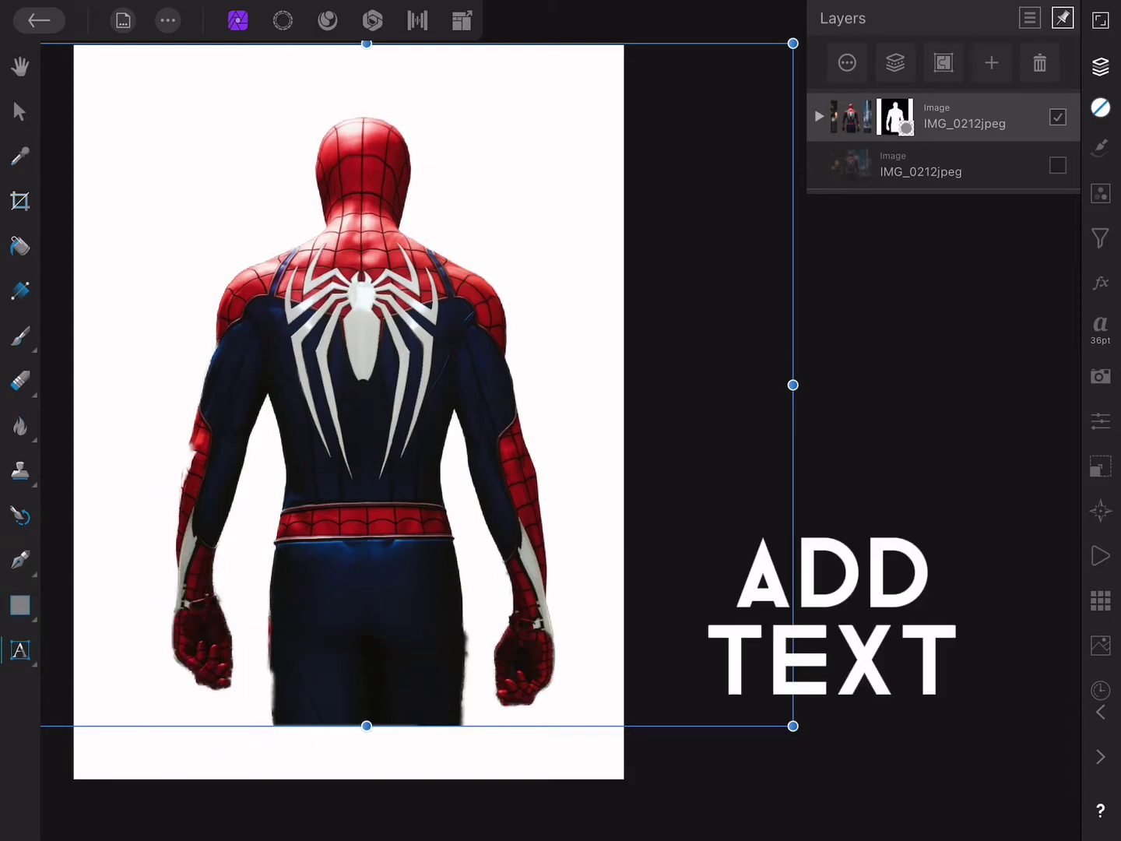
pyautogui.click(20, 649)
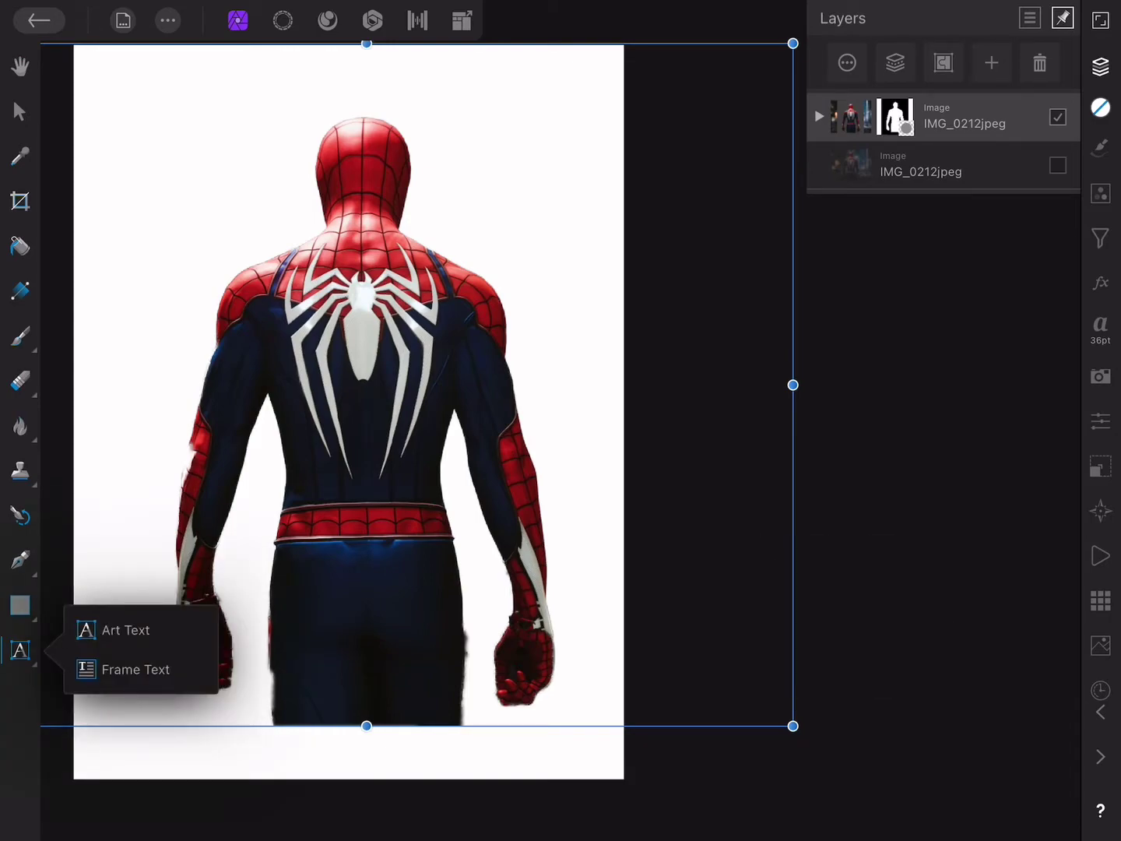
pyautogui.click(124, 630)
pyautogui.click(165, 214)
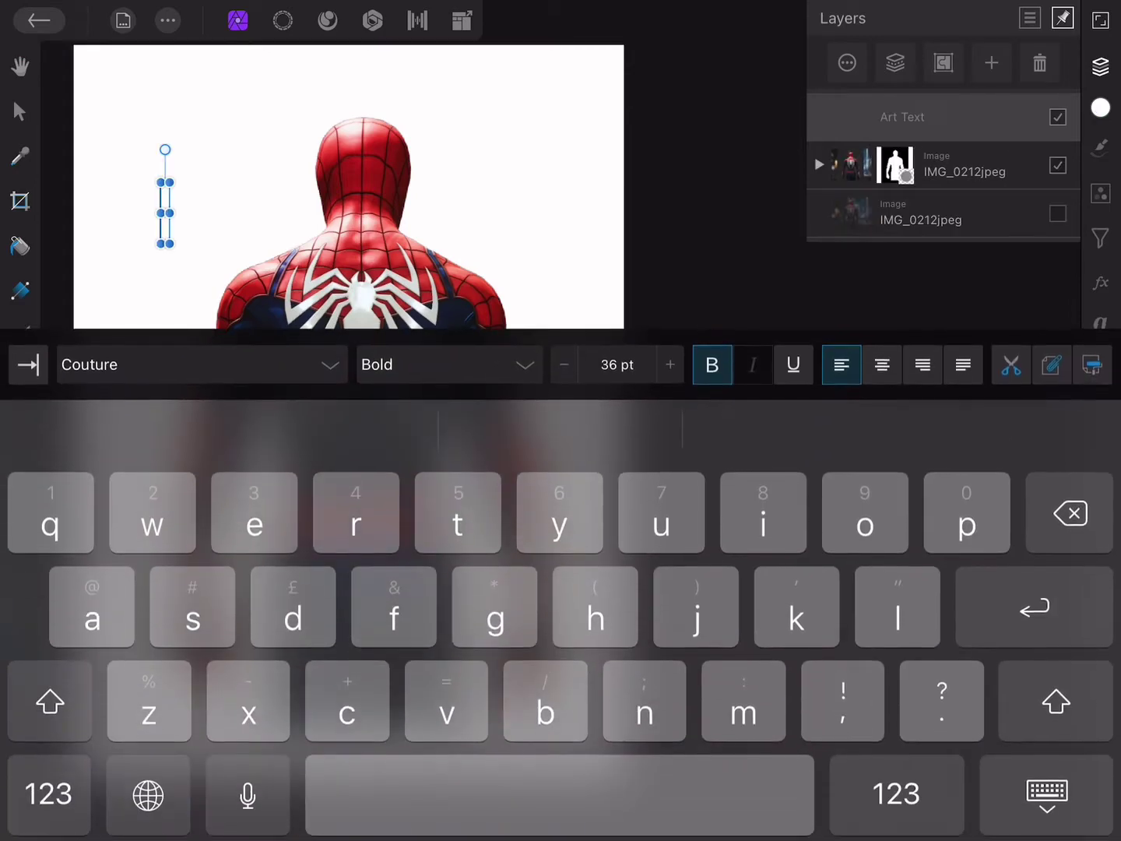
pyautogui.write('SPIDER ')
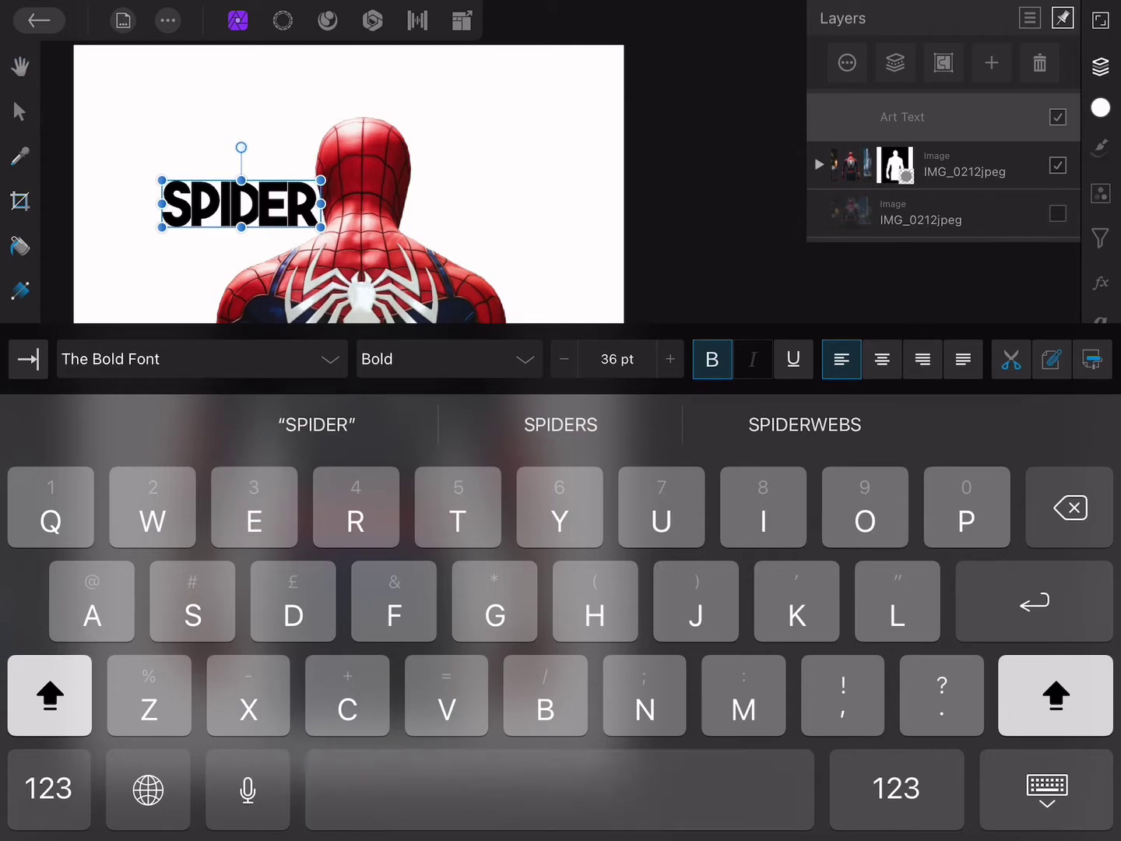
pyautogui.write('MA')
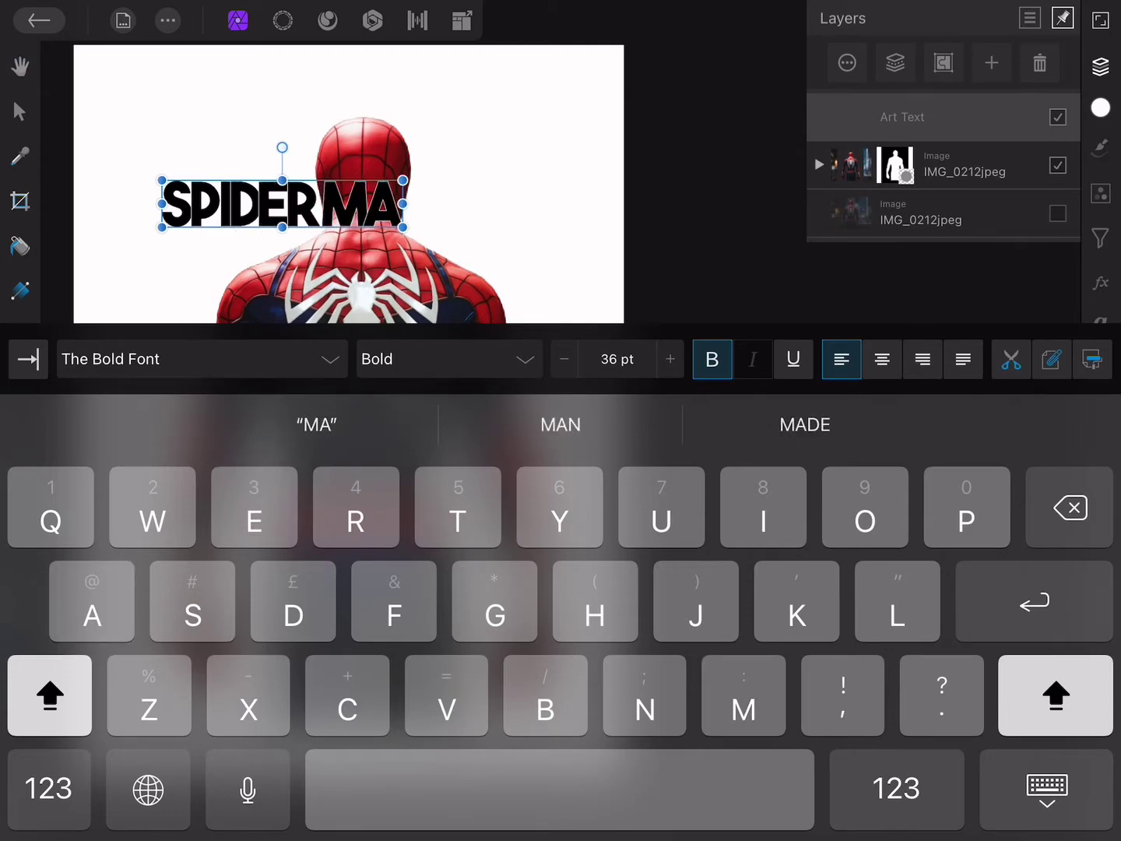
pyautogui.write('N')
pyautogui.click(18, 111)
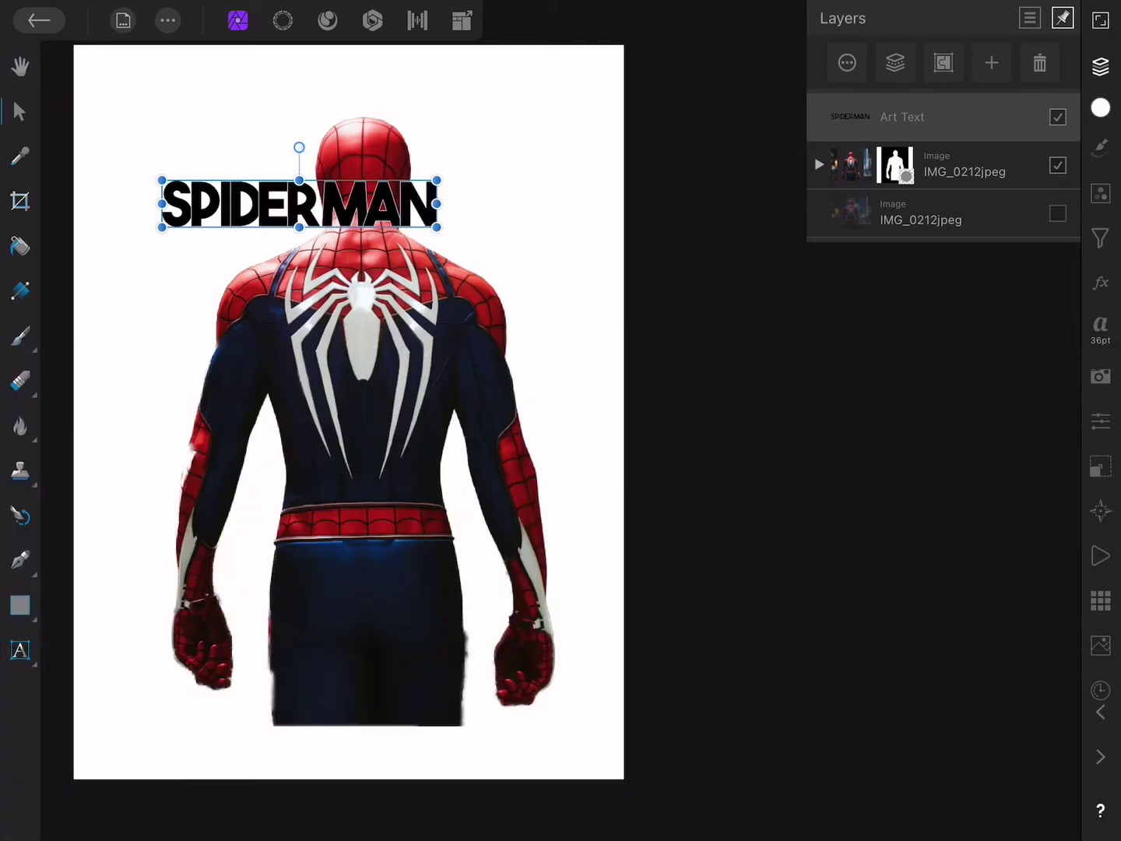
pyautogui.moveTo(299, 147); pyautogui.dragTo(356, 204)
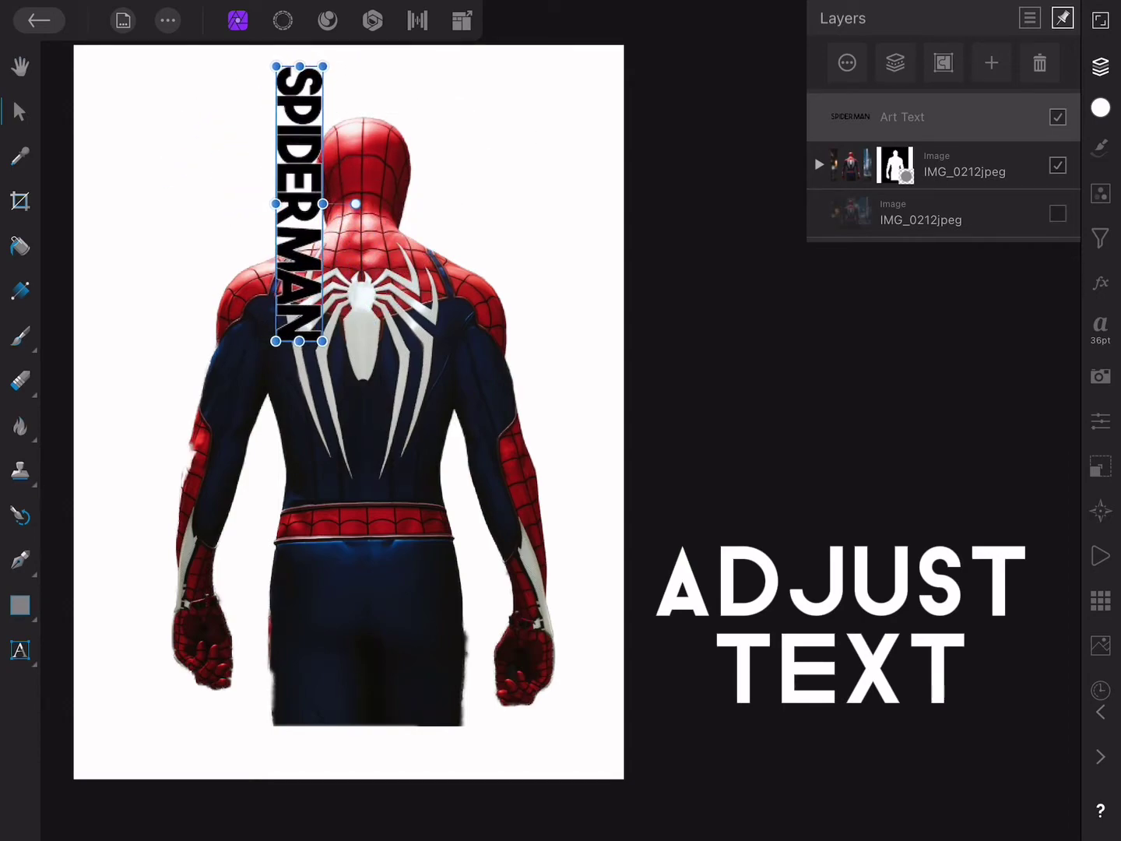
# Enlarge the vertical SPIDERMAN text to nearly full page height and fit it over the figure's left side.
pyautogui.moveTo(323, 341); pyautogui.dragTo(386, 711)
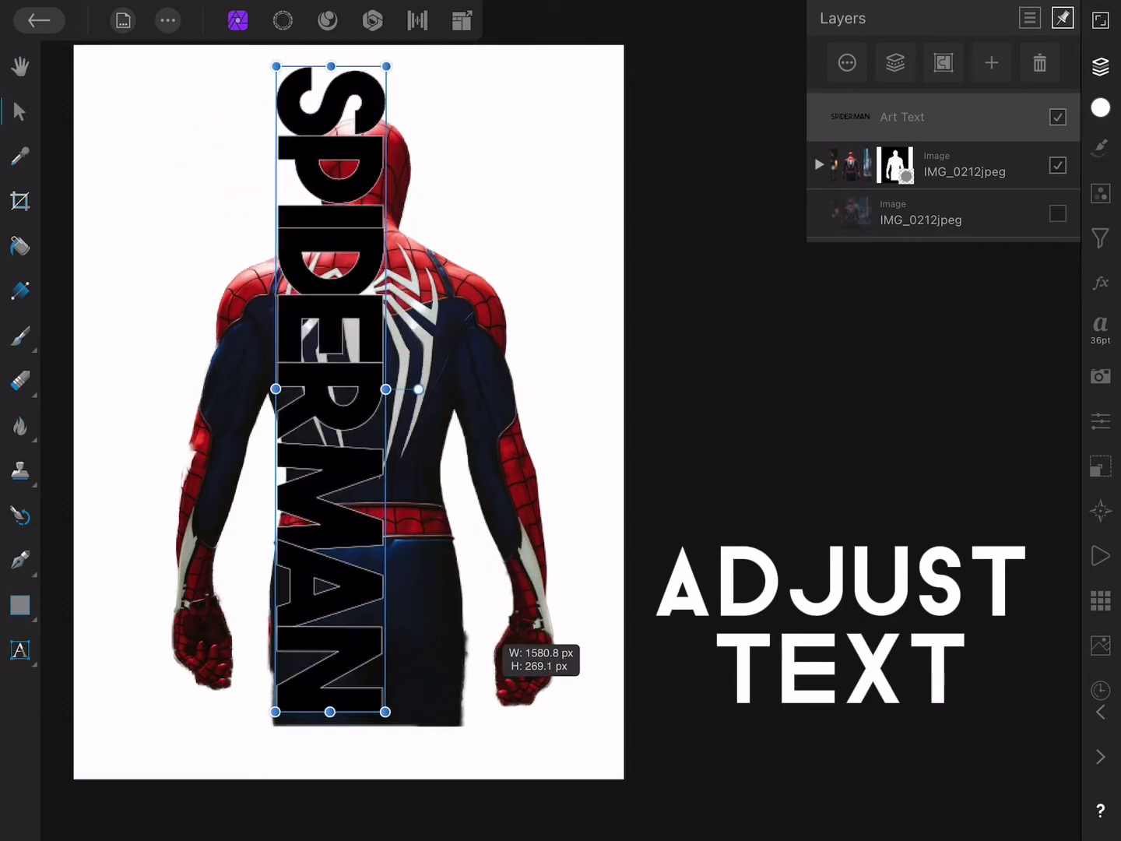
pyautogui.moveTo(330, 390)
pyautogui.mouseDown()
pyautogui.moveTo(278, 417)
pyautogui.moveTo(165, 416)
pyautogui.mouseUp()
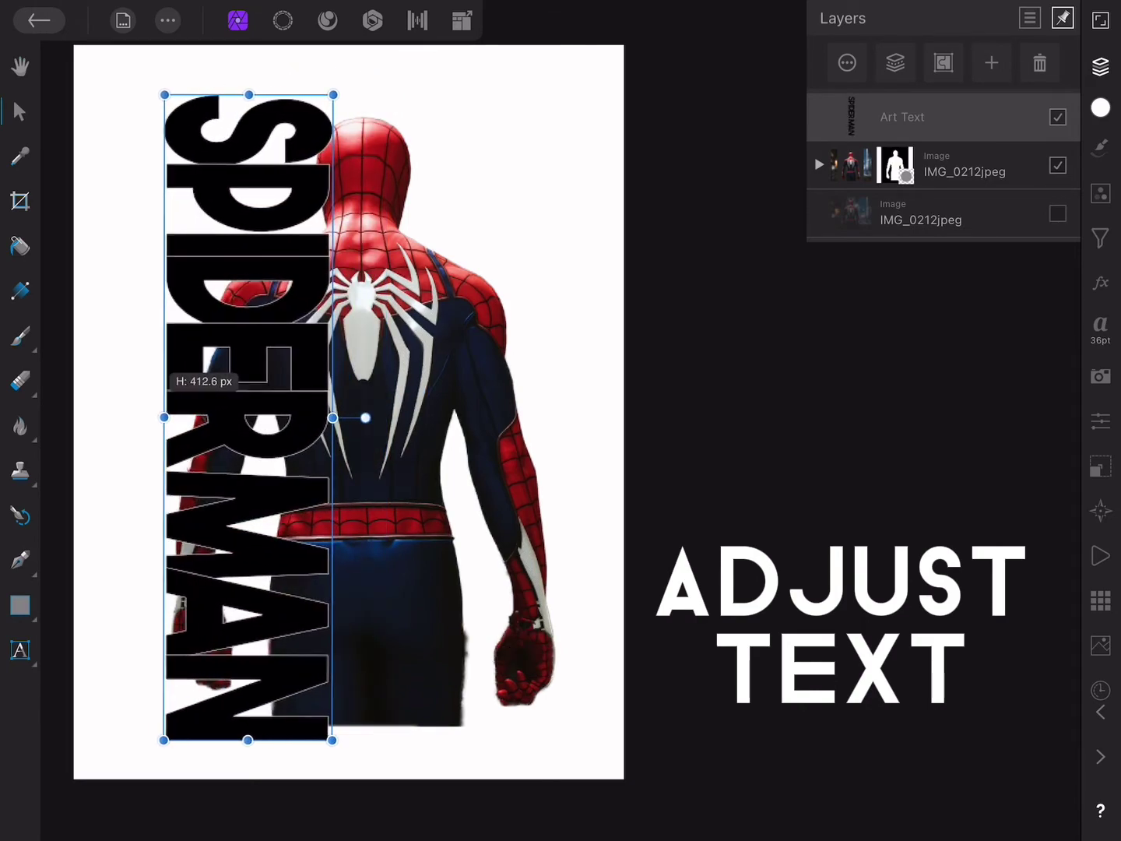
pyautogui.moveTo(333, 417); pyautogui.dragTo(317, 417)
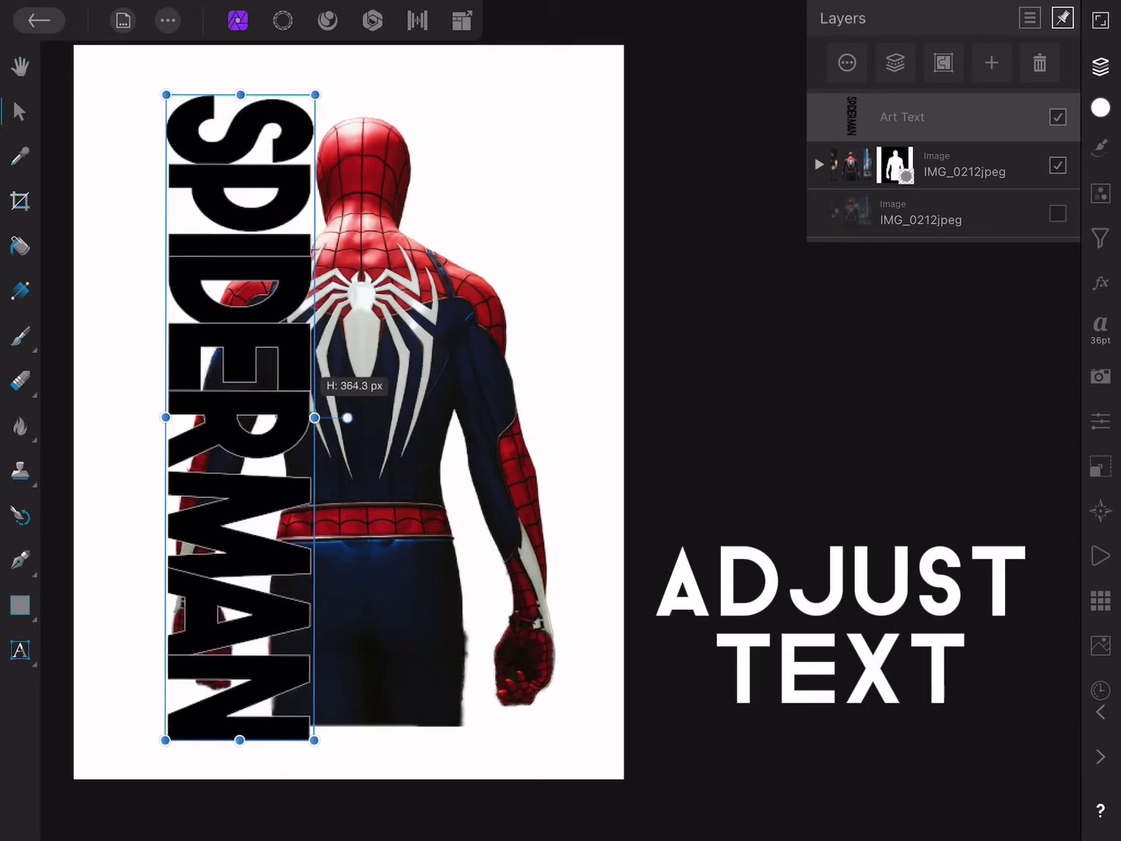
pyautogui.moveTo(256, 468)
pyautogui.mouseDown()
pyautogui.moveTo(284, 467)
pyautogui.moveTo(246, 465)
pyautogui.mouseUp()
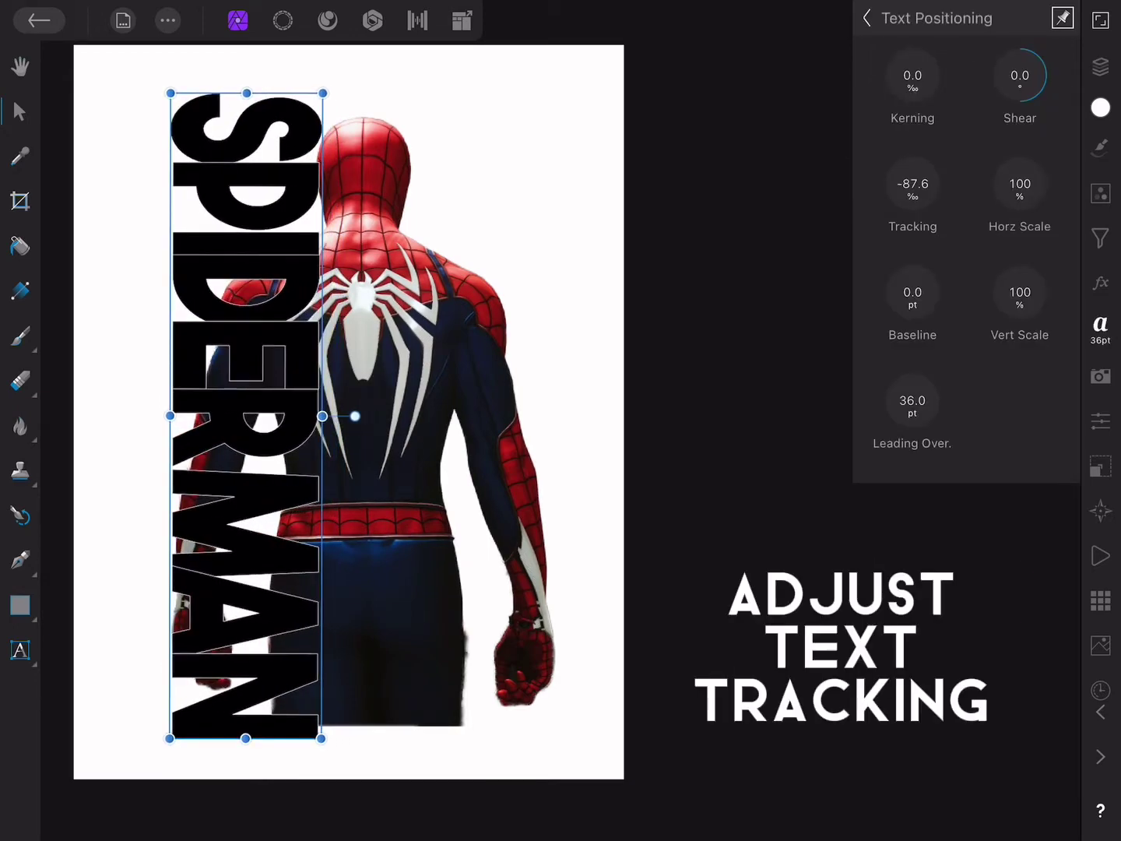
# Loosen SPIDERMAN's tracking to about -46.2 so the word nearly reaches the page bottom.
pyautogui.moveTo(912, 184)
pyautogui.mouseDown()
pyautogui.moveTo(928, 184)
pyautogui.moveTo(888, 184)
pyautogui.moveTo(937, 185)
pyautogui.mouseUp()
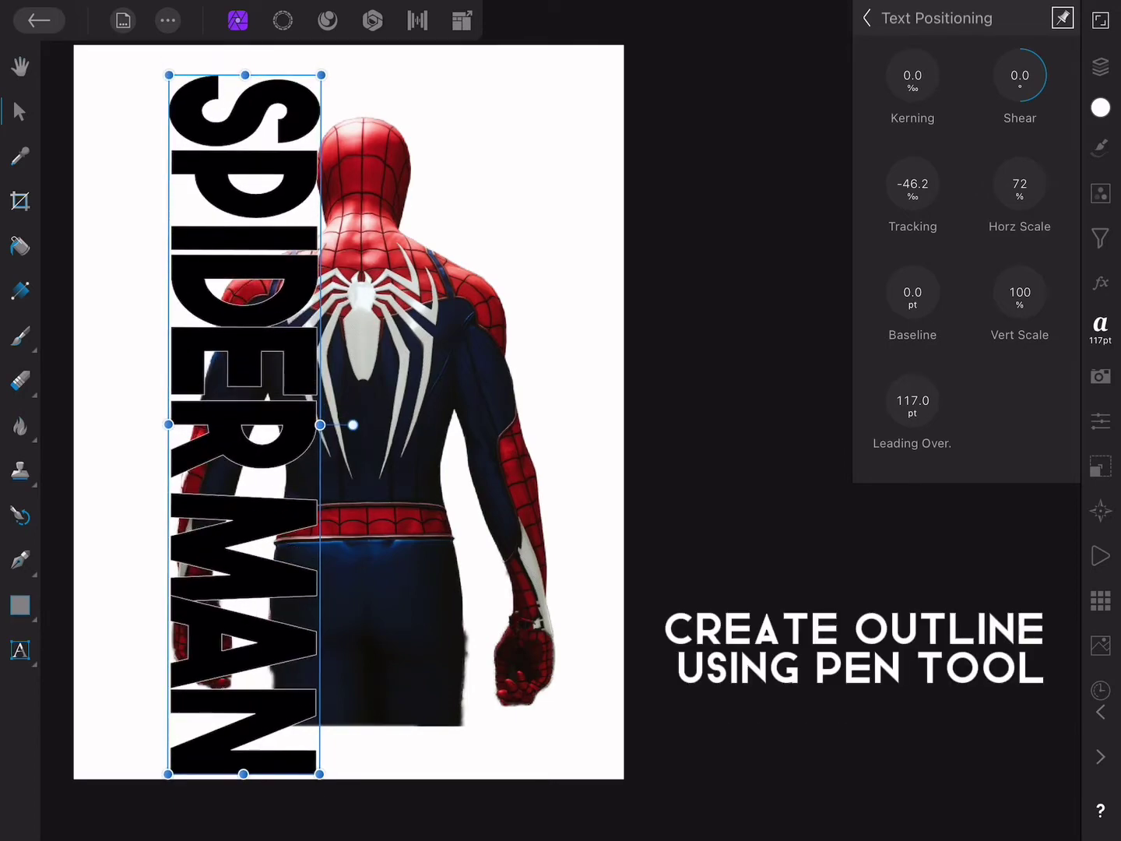
# Give the SPIDERMAN letters a 2 pt outline and scale the text down slightly.
pyautogui.click(20, 559)
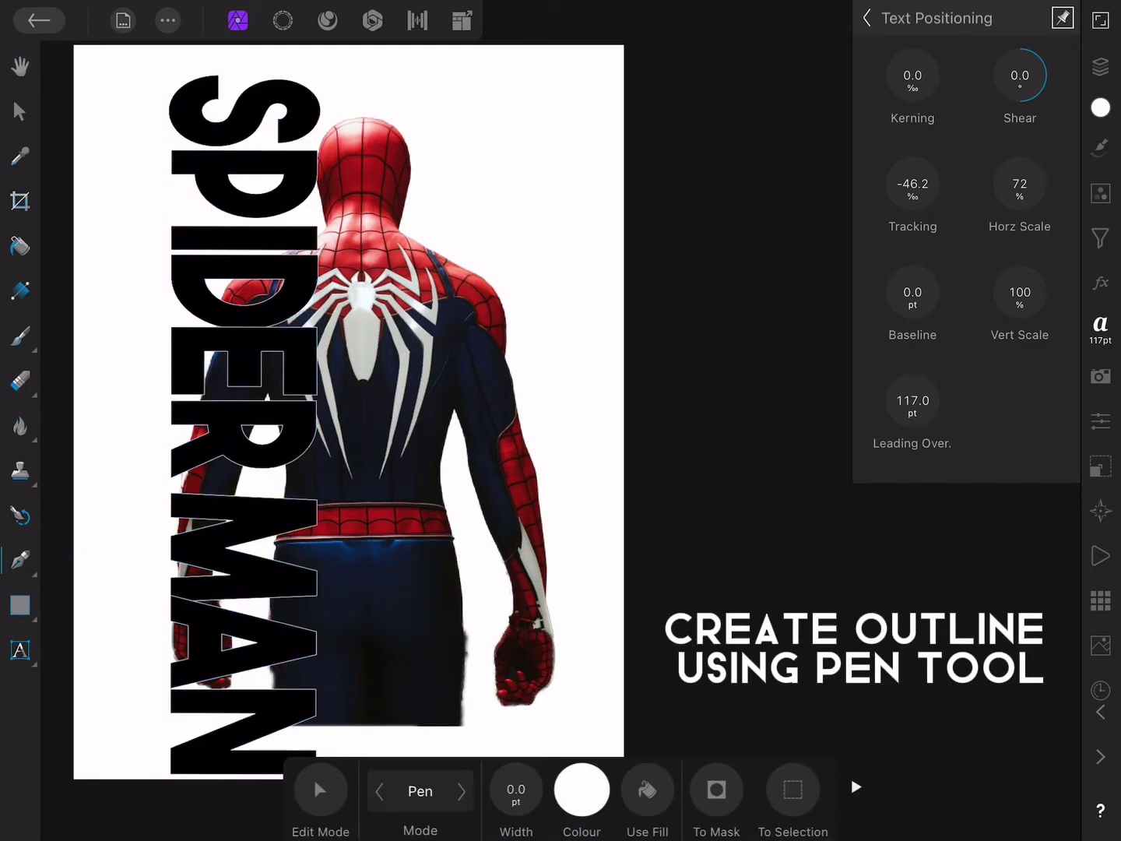
pyautogui.click(516, 793)
pyautogui.click(492, 620)
pyautogui.click(516, 712)
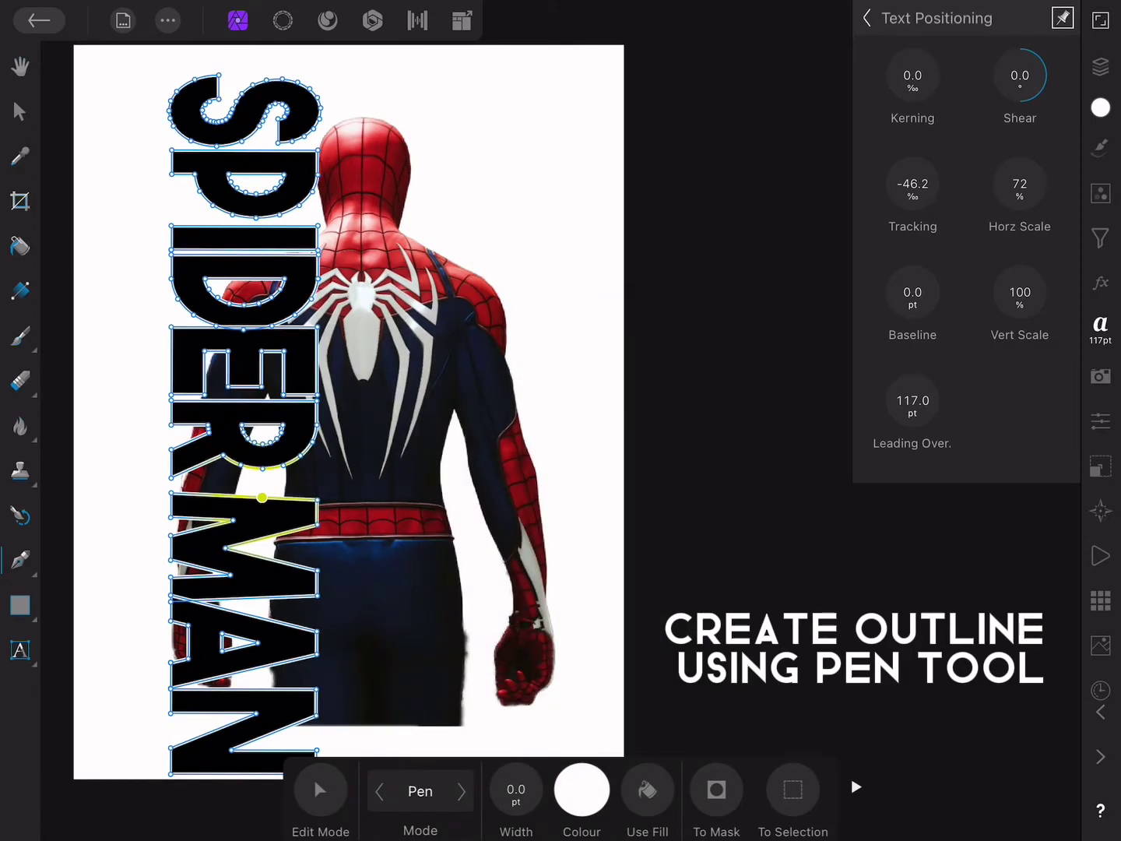
pyautogui.click(19, 110)
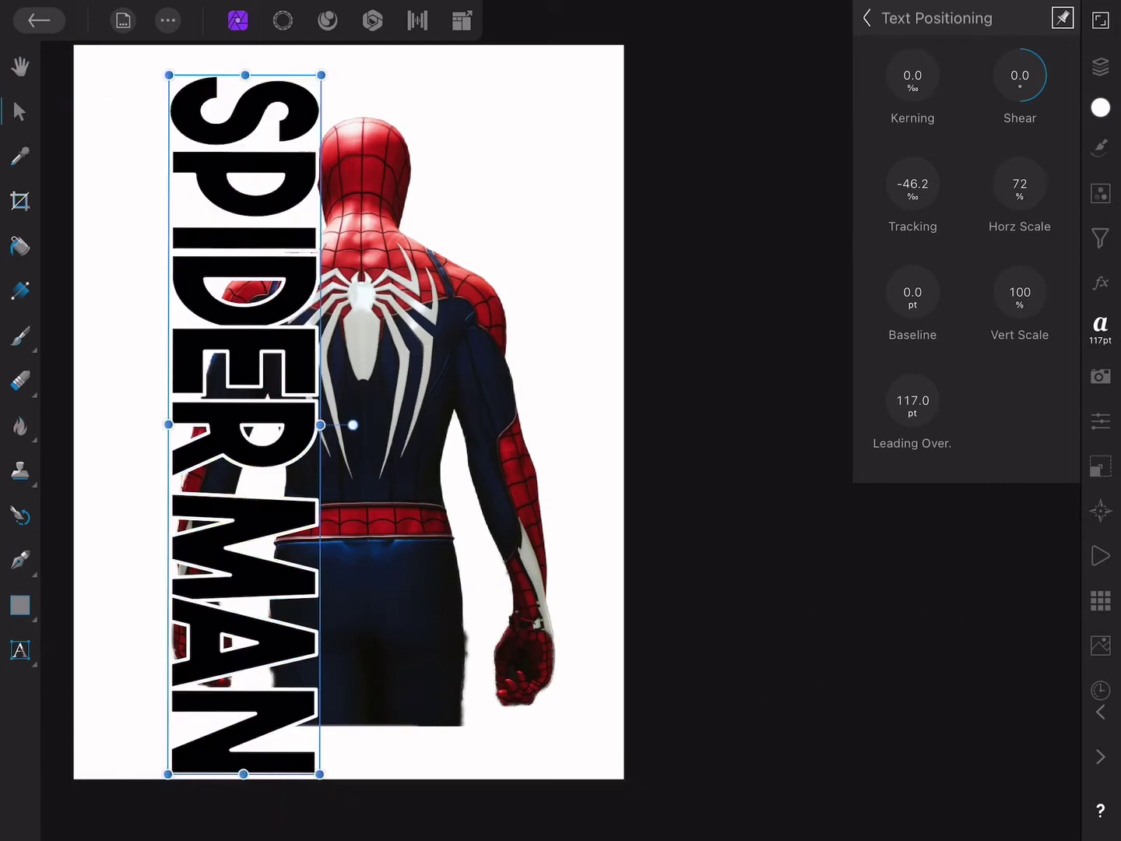
pyautogui.moveTo(319, 774); pyautogui.dragTo(309, 724)
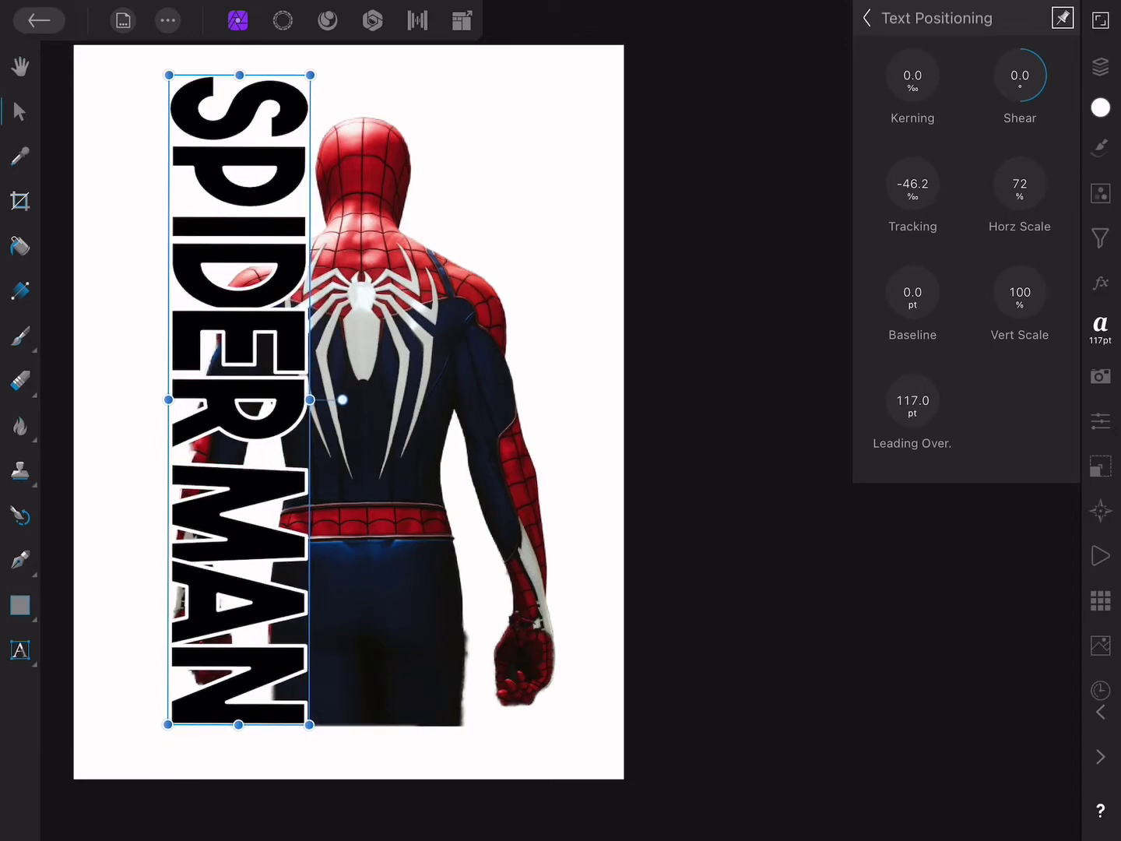
# Resize the SPIDERMAN text to span the figure's left side from head to legs.
pyautogui.moveTo(310, 74); pyautogui.dragTo(304, 107)
pyautogui.moveTo(235, 416)
pyautogui.mouseDown()
pyautogui.moveTo(266, 413)
pyautogui.moveTo(167, 415)
pyautogui.mouseUp()
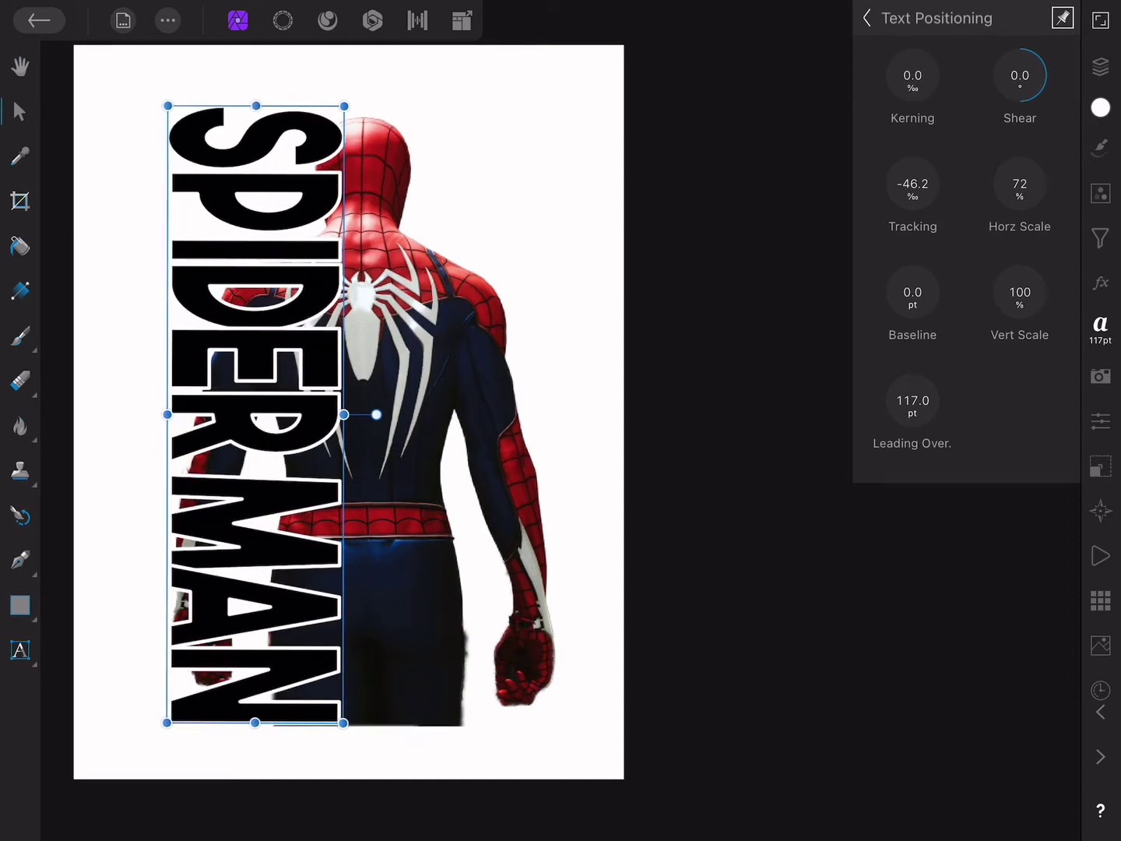
pyautogui.moveTo(343, 415); pyautogui.dragTo(335, 414)
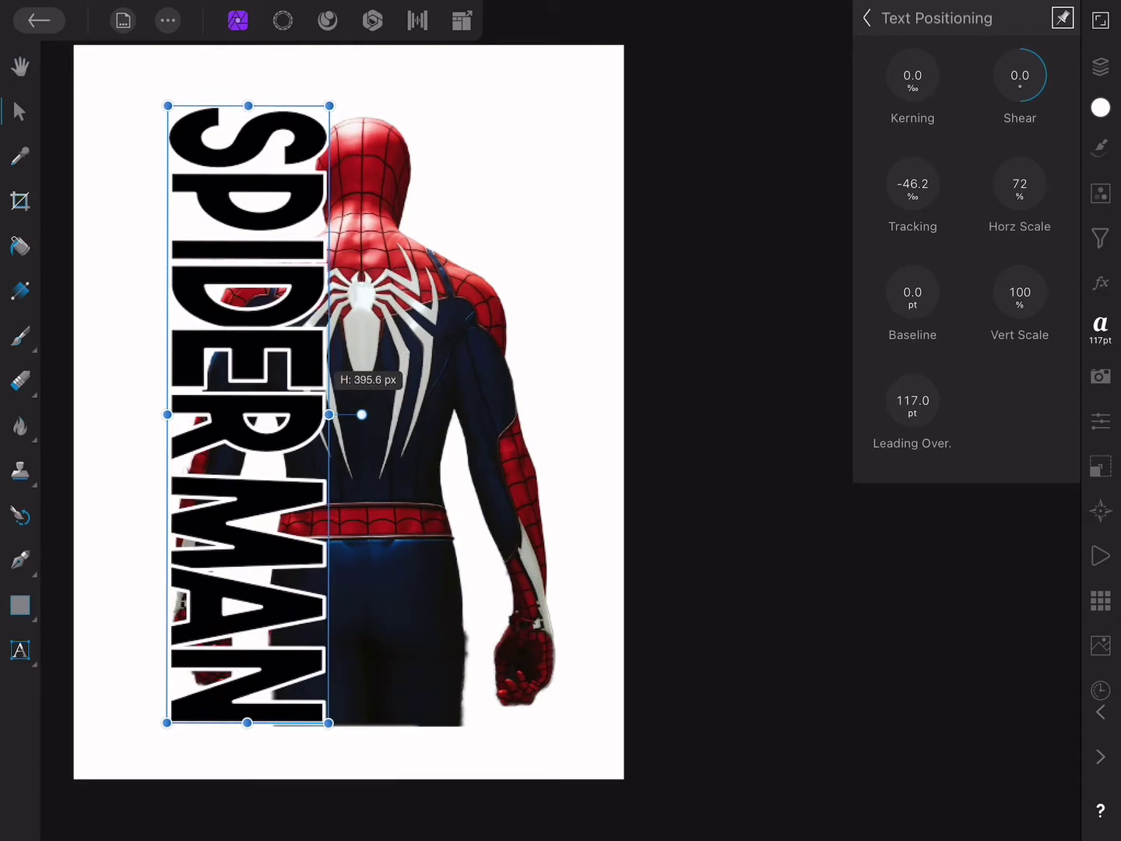
pyautogui.click(499, 466)
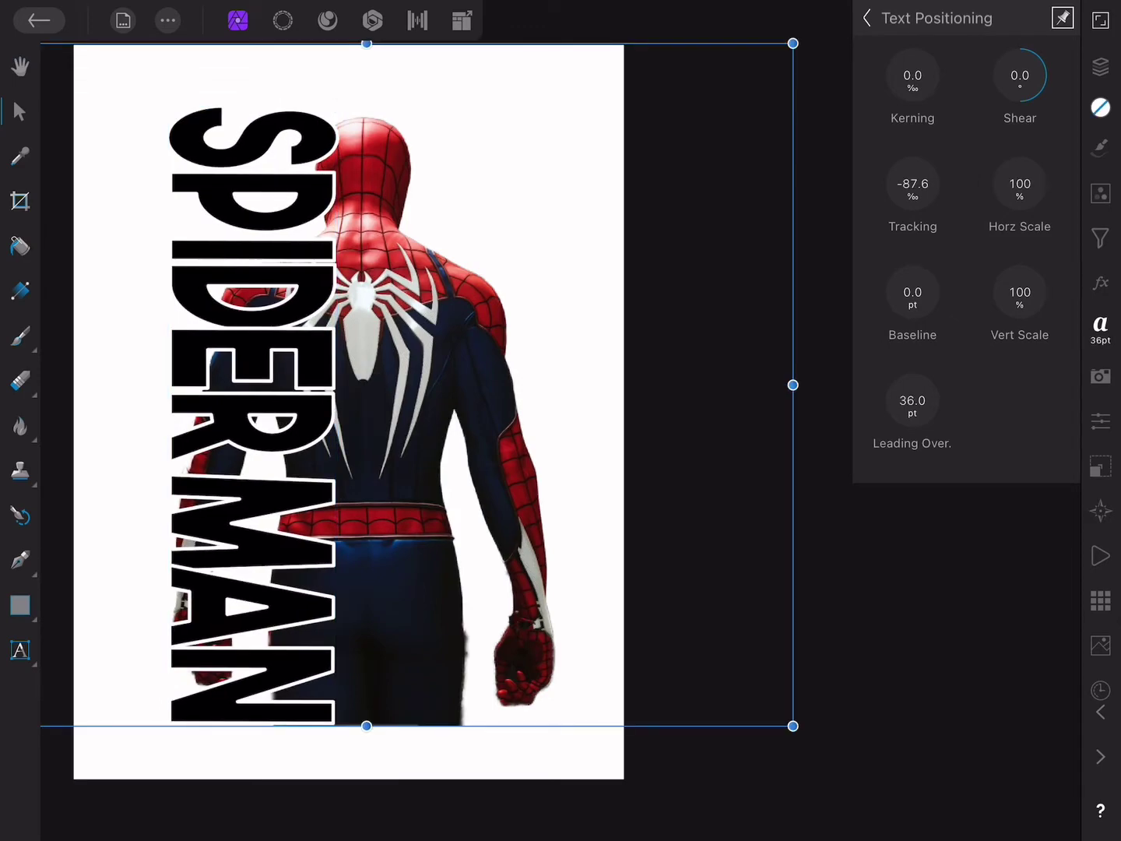
pyautogui.click(1100, 67)
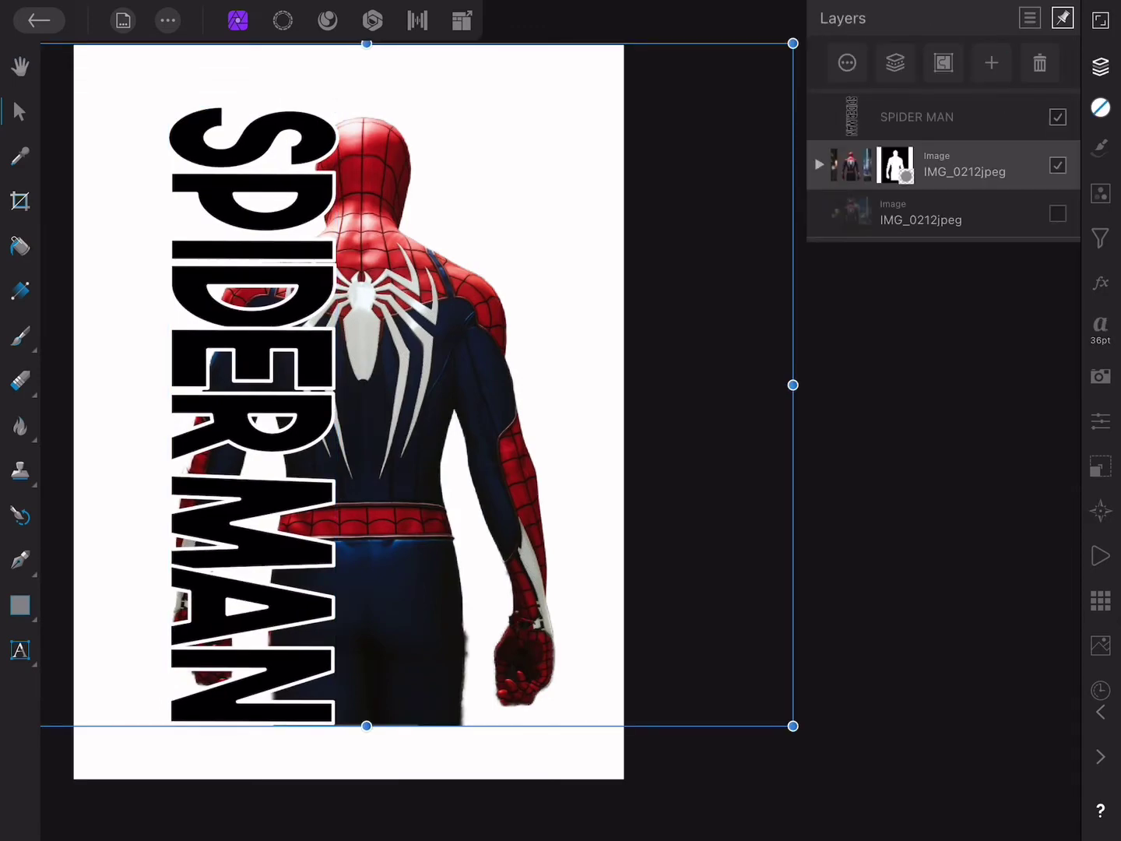
# Clip the visible city background photo into the SPIDER MAN text and select the cutout's mask for brushing.
pyautogui.click(1058, 214)
pyautogui.hotkey('ctrl', 'd')
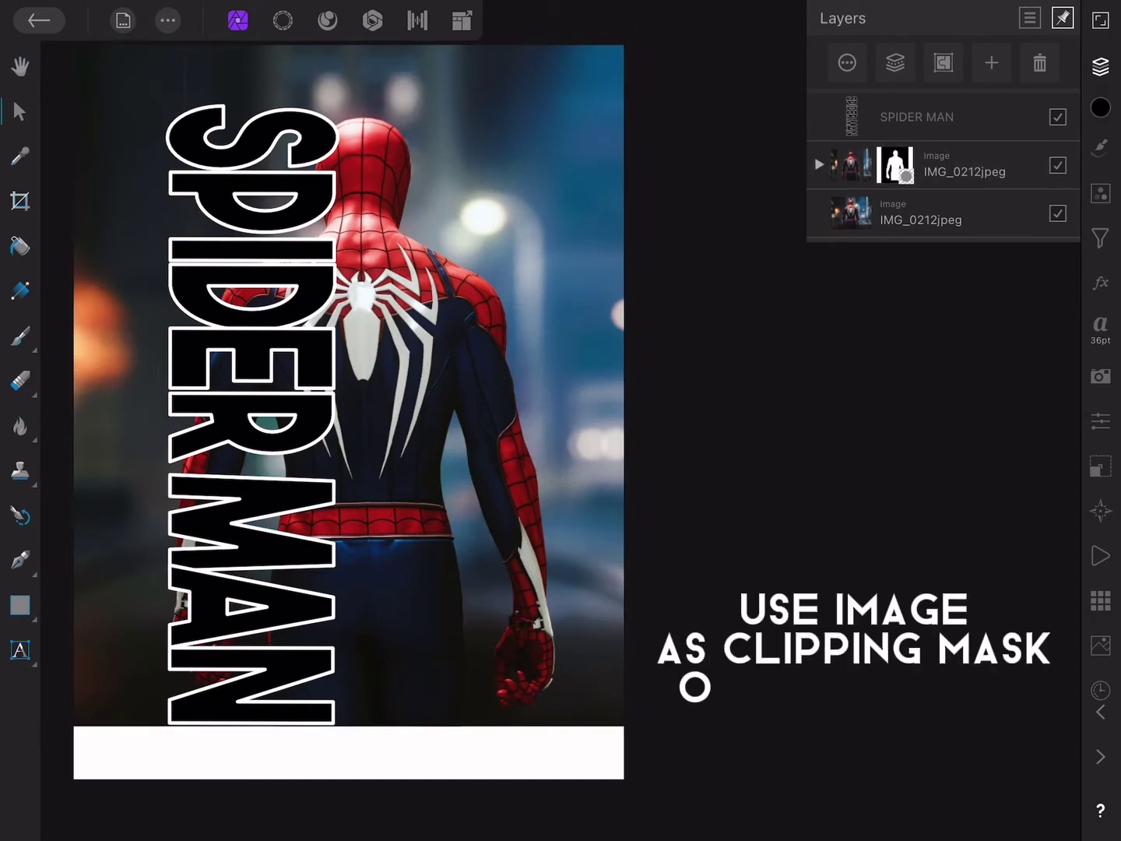
pyautogui.moveTo(851, 214); pyautogui.dragTo(850, 117)
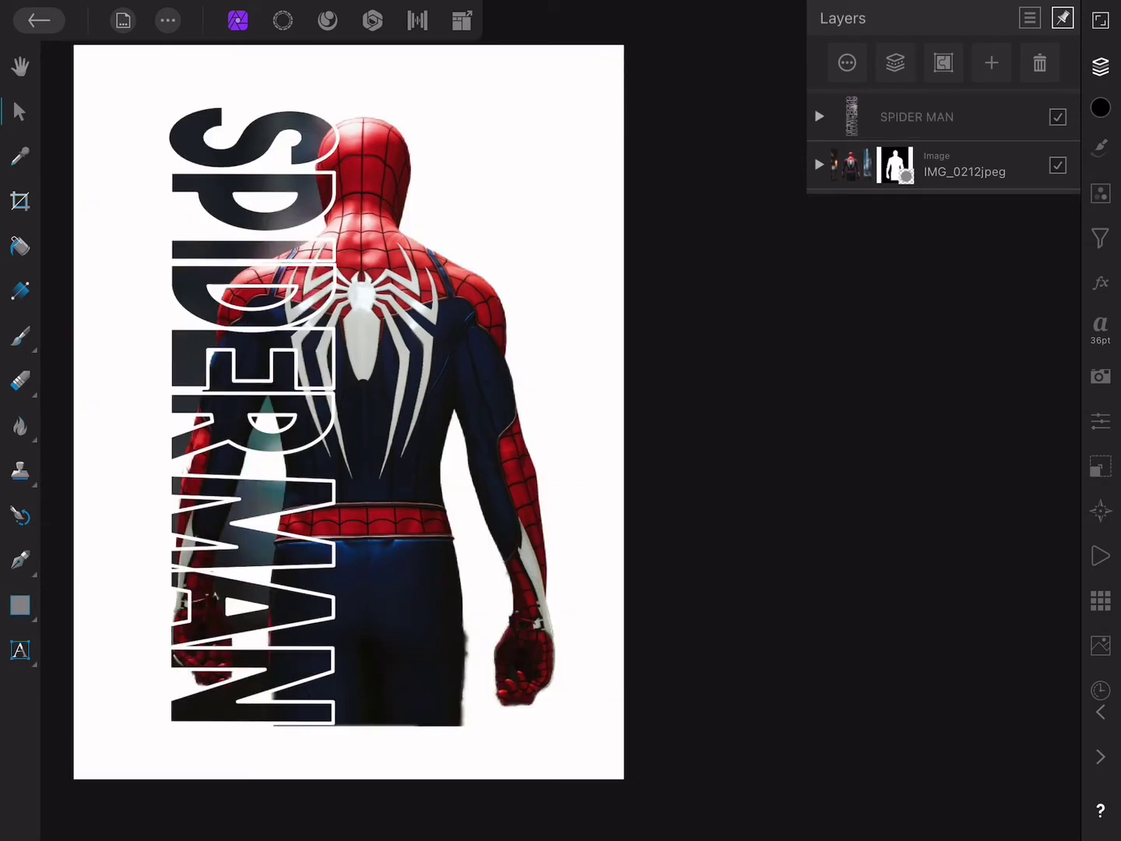
pyautogui.click(819, 166)
pyautogui.click(907, 214)
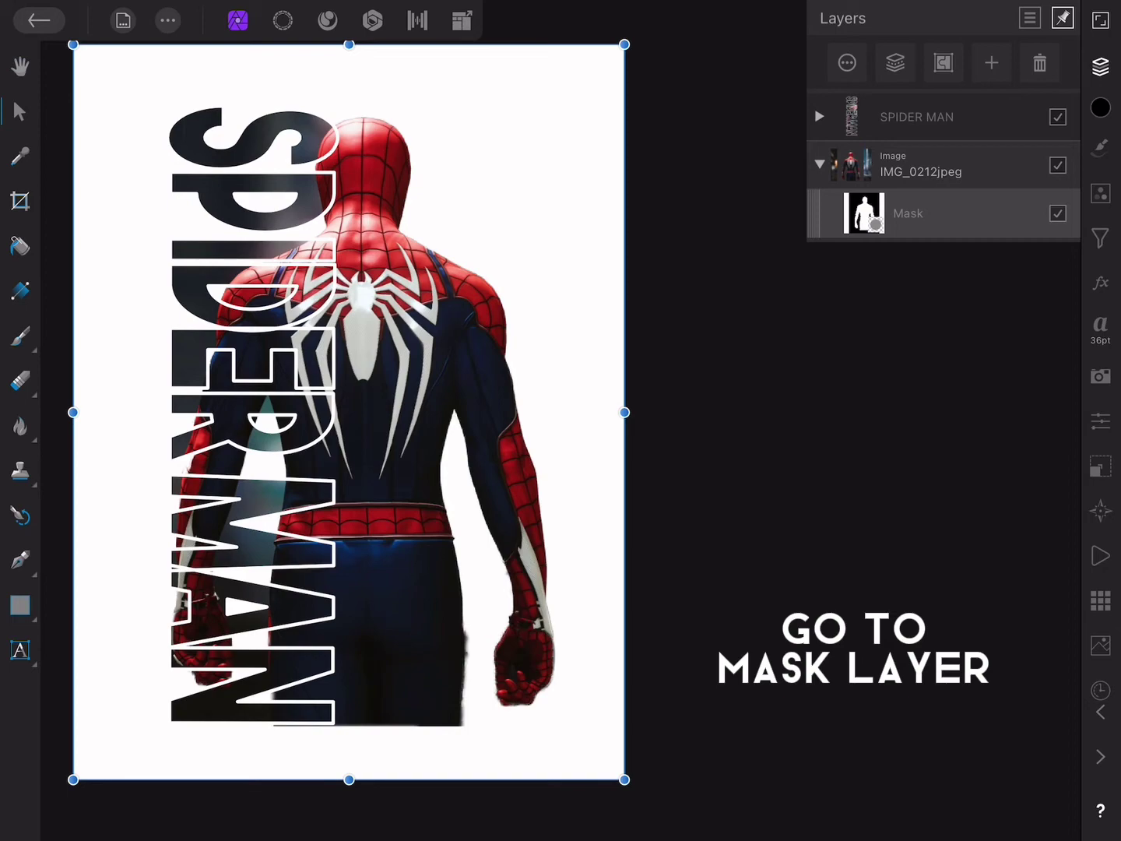
pyautogui.click(21, 337)
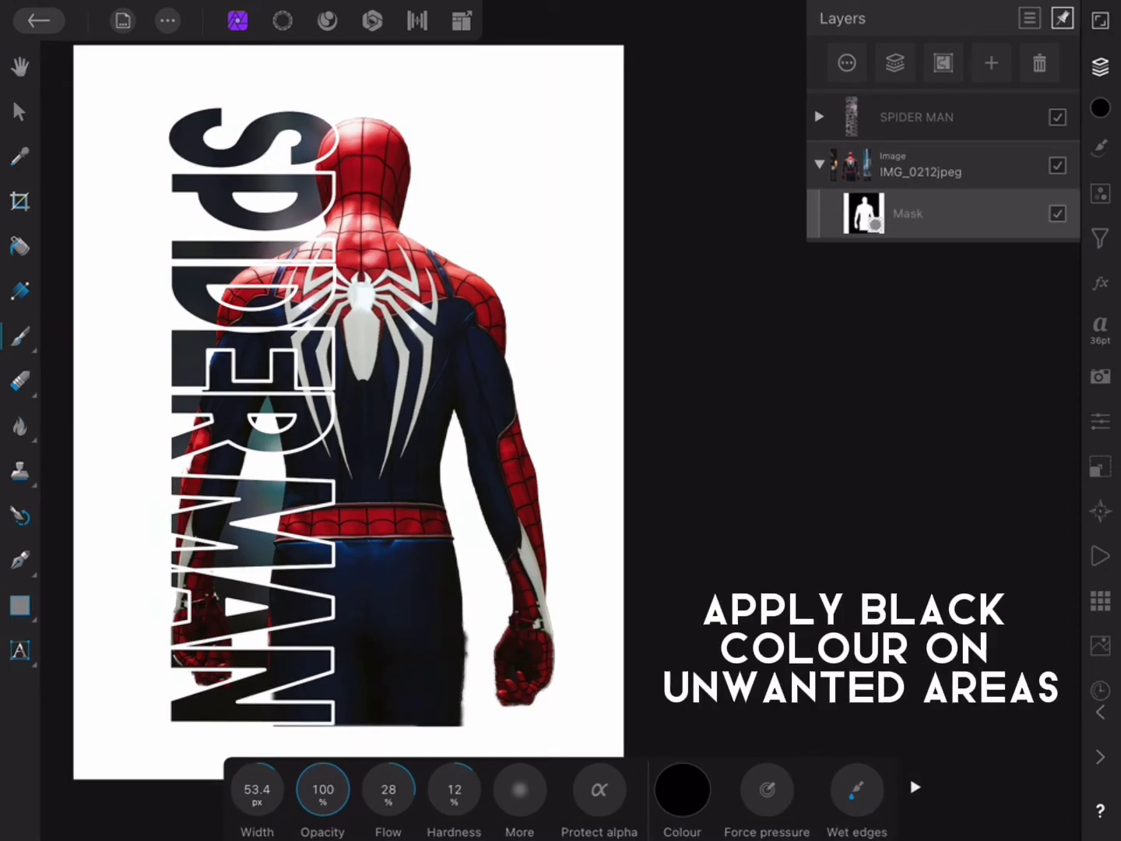
# At 32% brush hardness, paint the figure's back and arm back in front of the letters.
pyautogui.scroll(5, 467, 421)
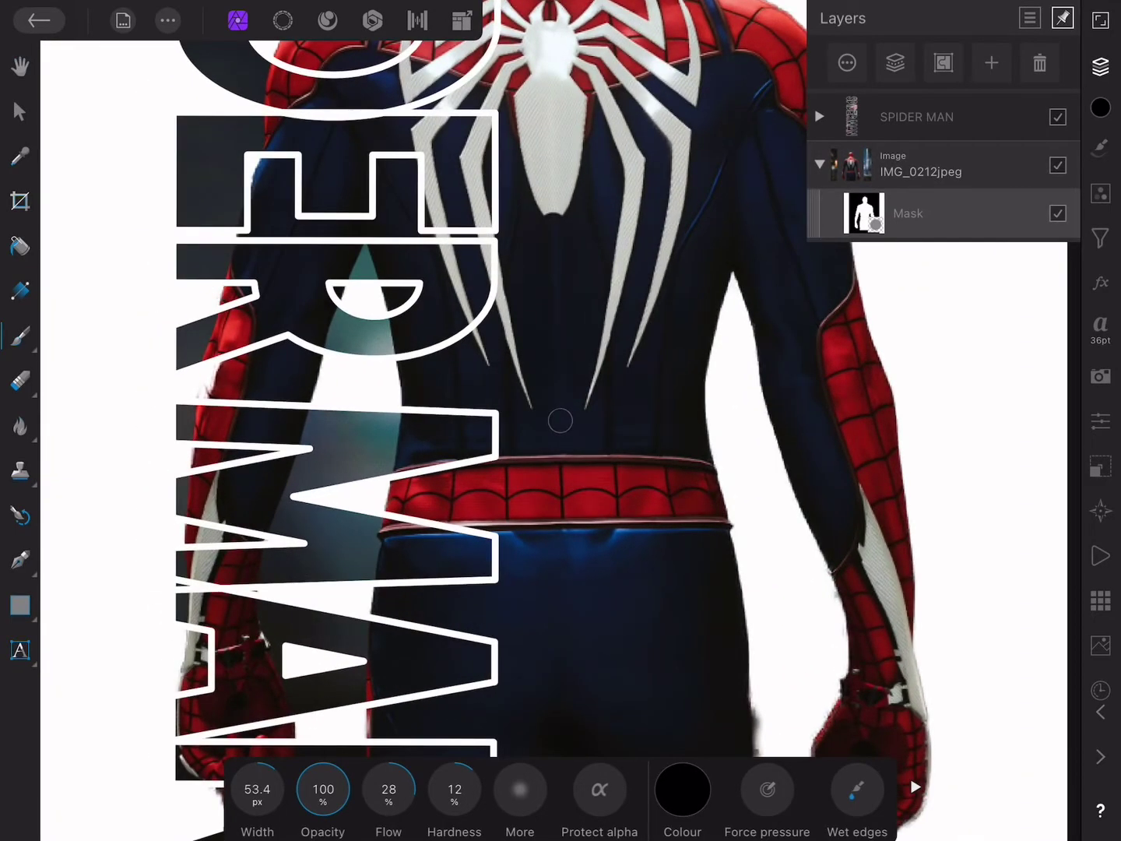
pyautogui.moveTo(225, 389)
pyautogui.mouseDown()
pyautogui.moveTo(316, 350)
pyautogui.moveTo(211, 393)
pyautogui.moveTo(269, 347)
pyautogui.moveTo(300, 343)
pyautogui.mouseUp()
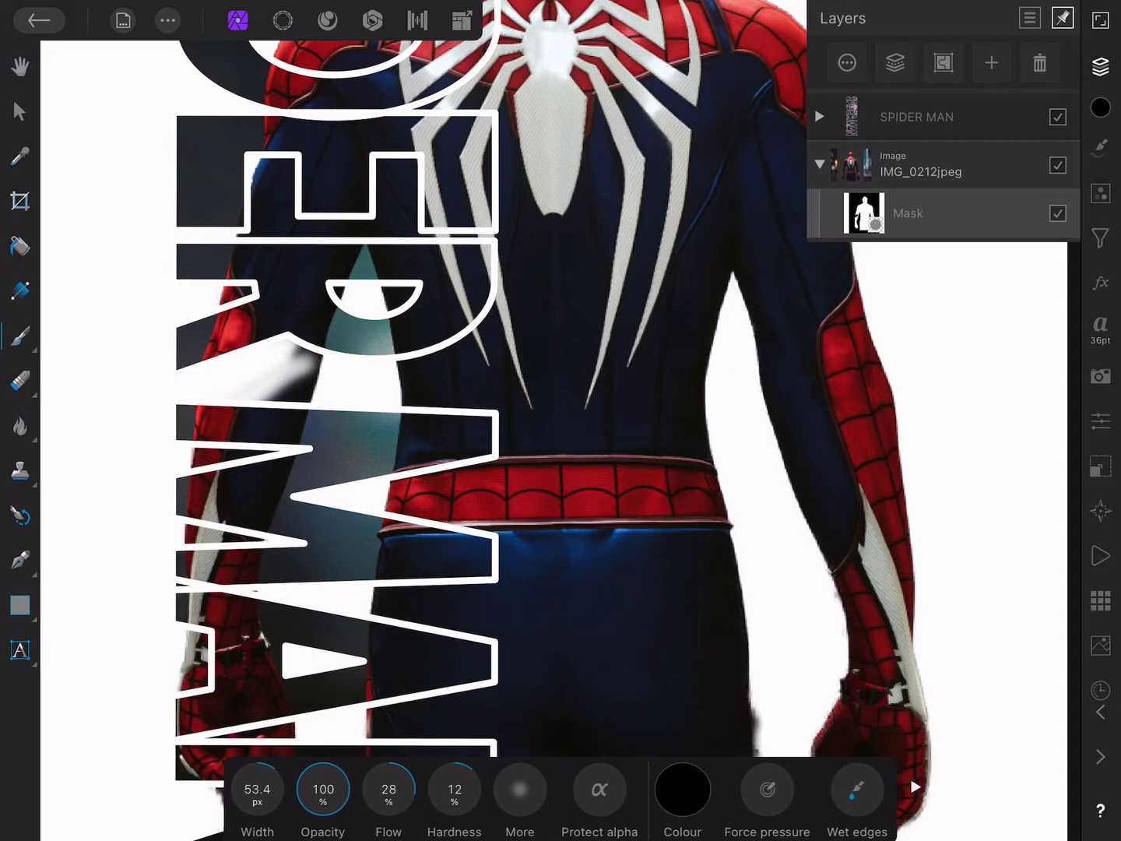
pyautogui.moveTo(454, 789); pyautogui.dragTo(482, 788)
pyautogui.moveTo(256, 394); pyautogui.dragTo(320, 350)
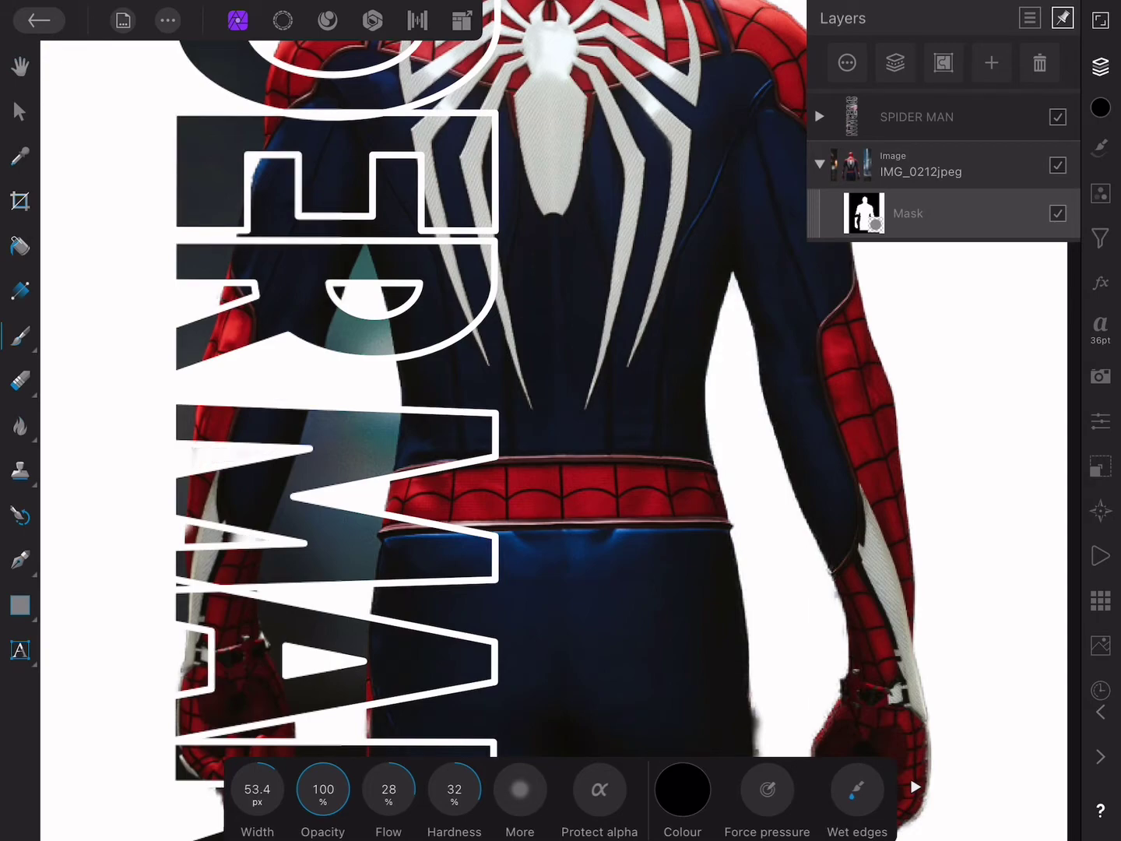
pyautogui.moveTo(189, 535); pyautogui.dragTo(233, 538)
pyautogui.moveTo(200, 634); pyautogui.dragTo(186, 690)
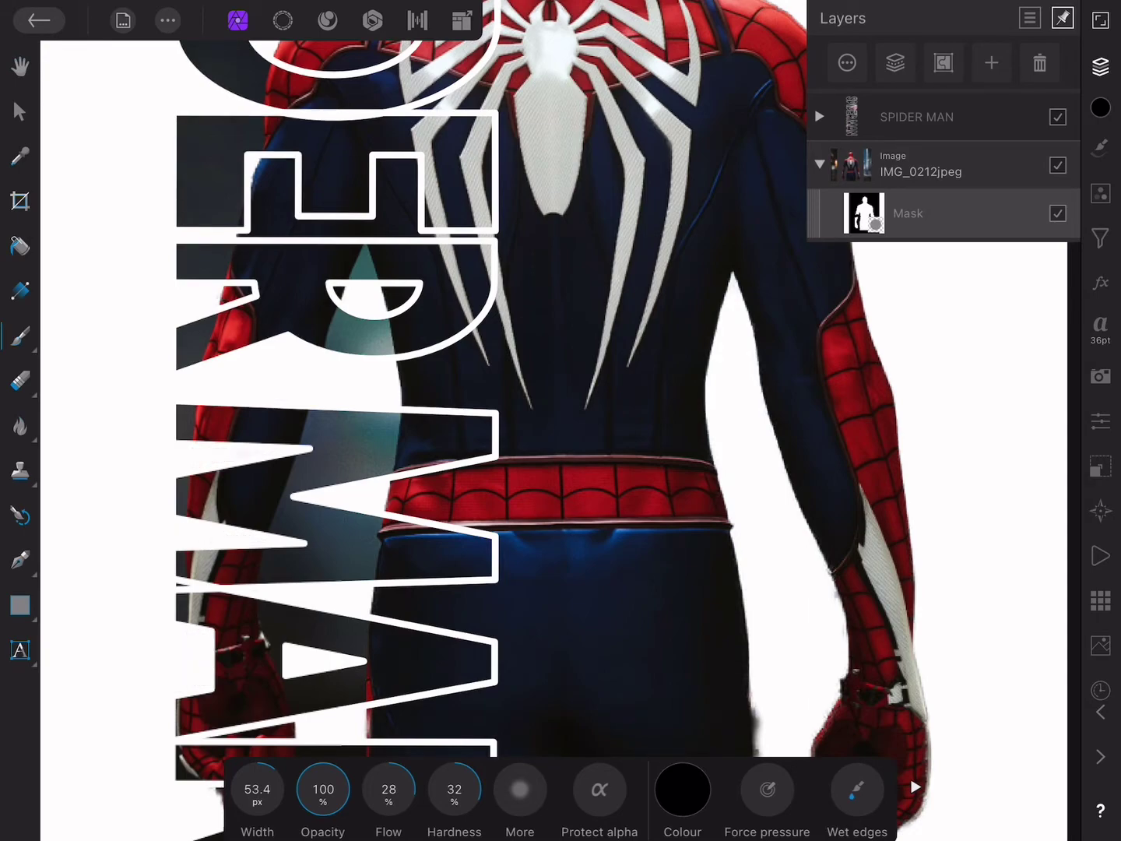
# Paint the hand and the figure inside the upper round letter and the letter E in front.
pyautogui.scroll(-3, 559, 421)
pyautogui.scroll(3, 558, 420)
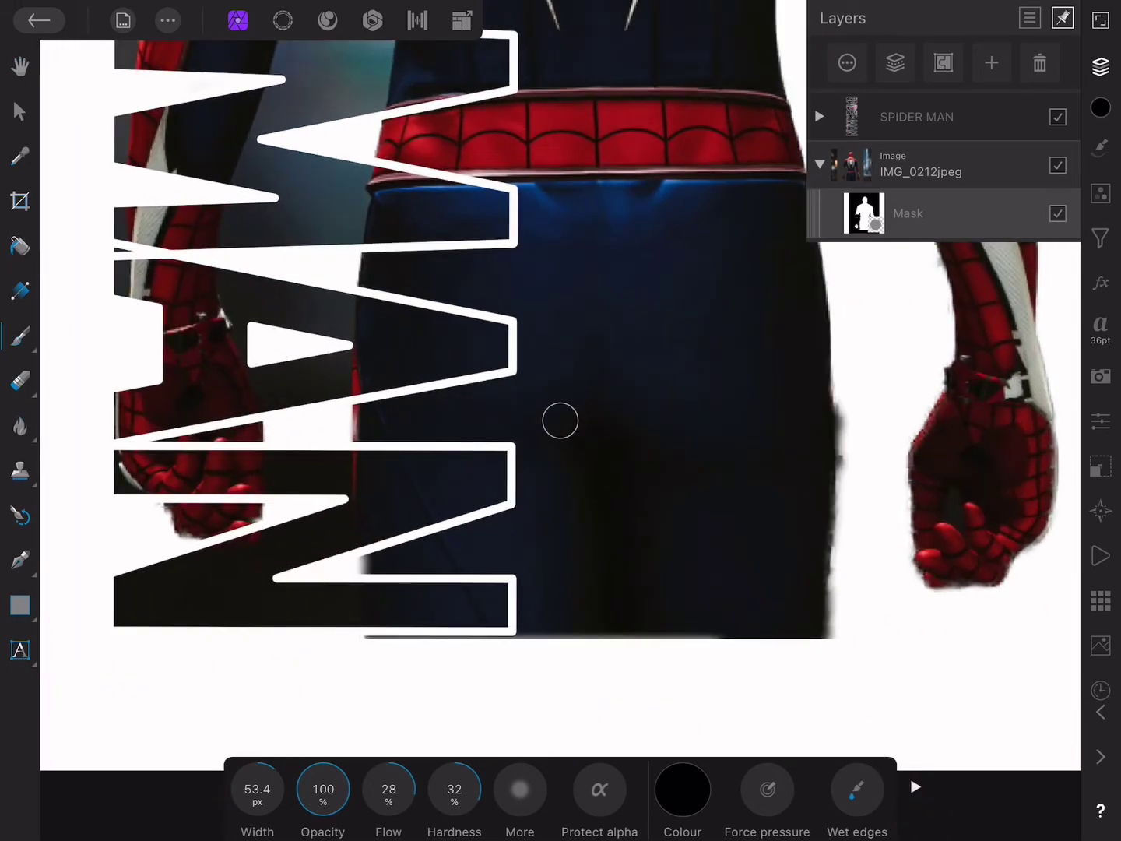
pyautogui.moveTo(230, 520); pyautogui.dragTo(173, 521)
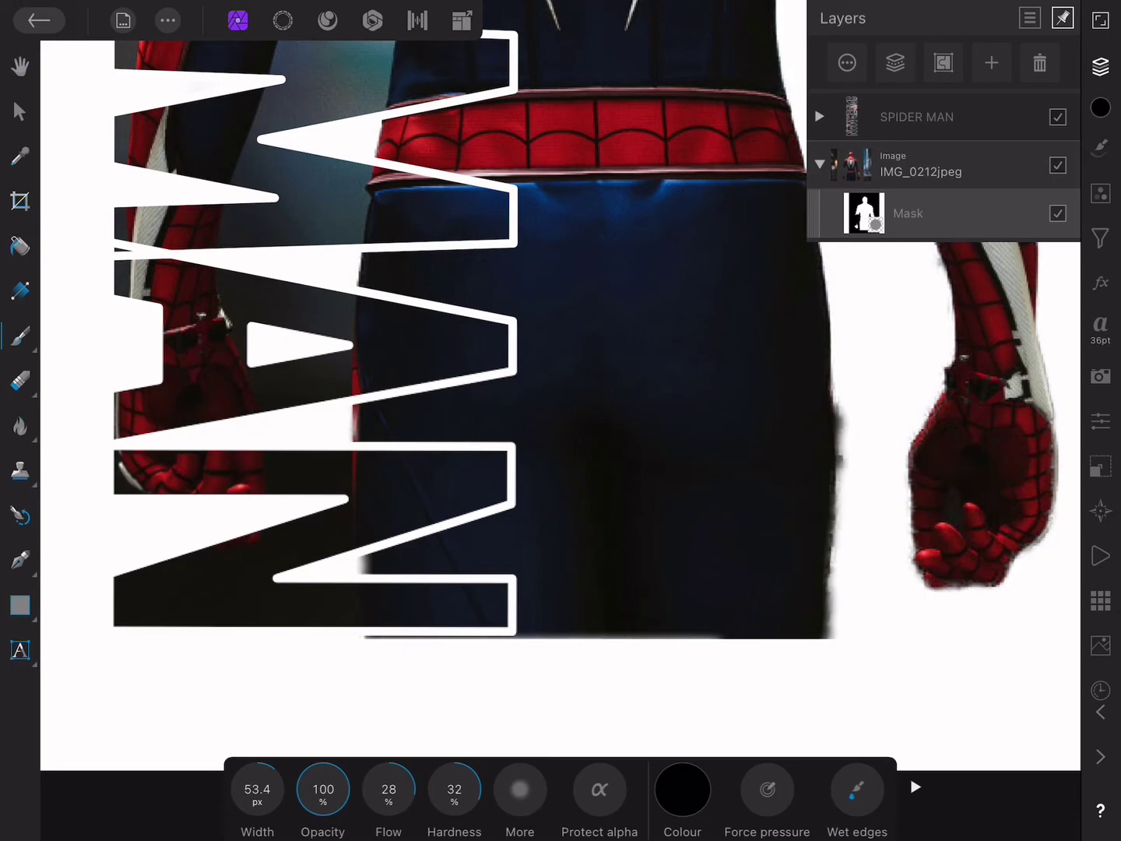
pyautogui.scroll(-3, 561, 420)
pyautogui.scroll(-2, 561, 421)
pyautogui.scroll(5, 560, 421)
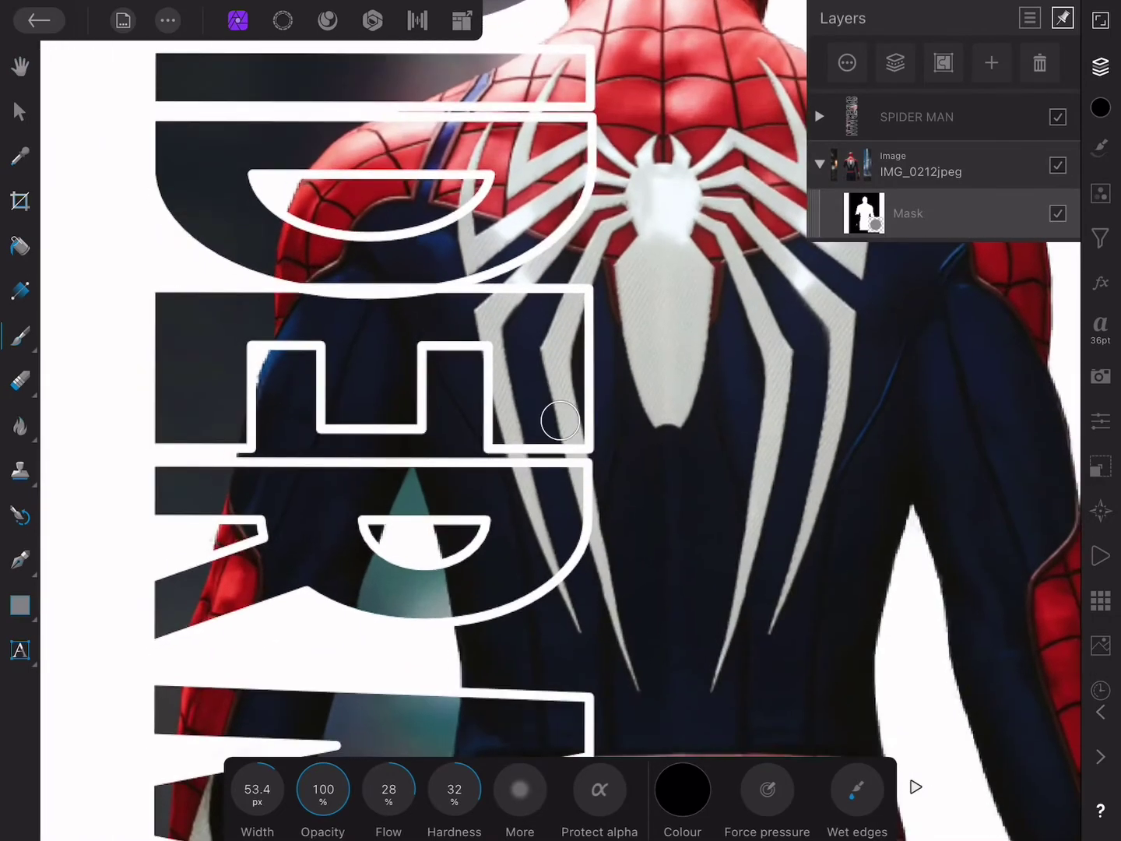
pyautogui.scroll(2, 559, 420)
pyautogui.scroll(-1, 559, 421)
pyautogui.moveTo(253, 304)
pyautogui.mouseDown()
pyautogui.moveTo(472, 343)
pyautogui.moveTo(273, 308)
pyautogui.moveTo(437, 350)
pyautogui.moveTo(327, 358)
pyautogui.mouseUp()
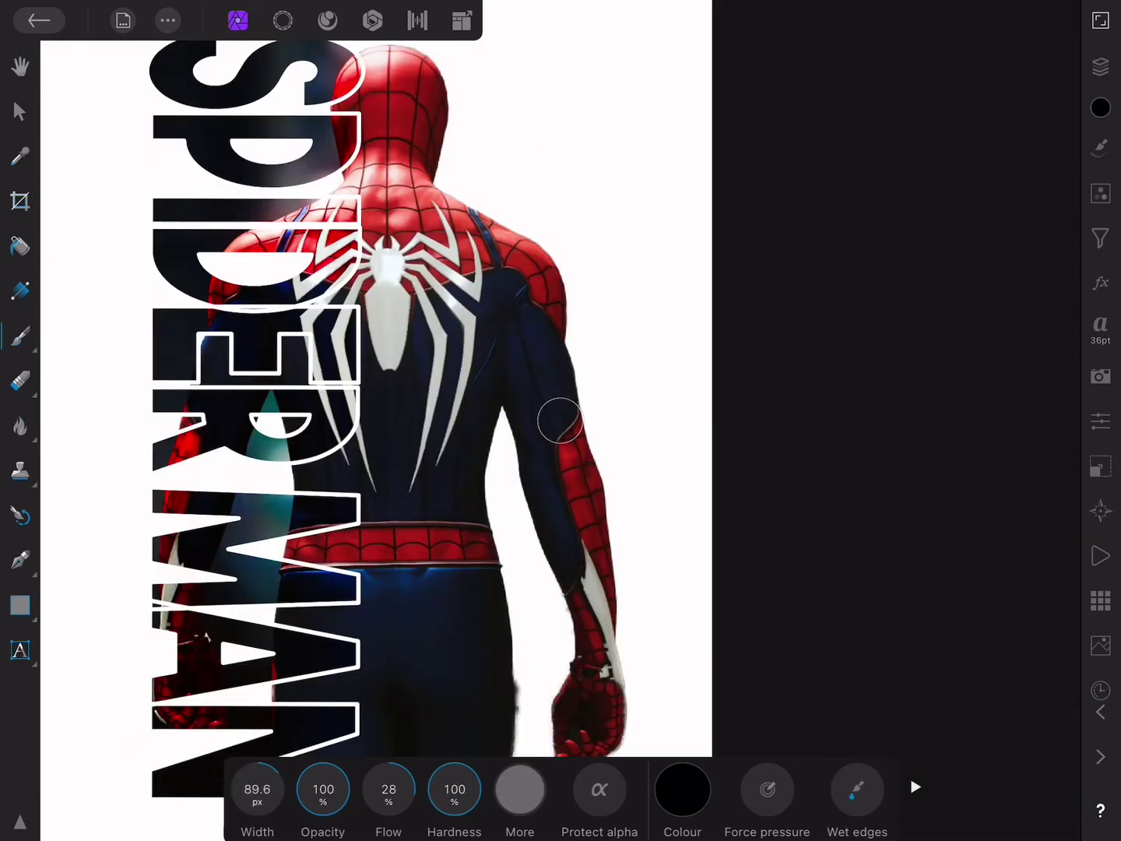
pyautogui.moveTo(194, 359)
pyautogui.mouseDown()
pyautogui.moveTo(318, 362)
pyautogui.moveTo(264, 375)
pyautogui.mouseUp()
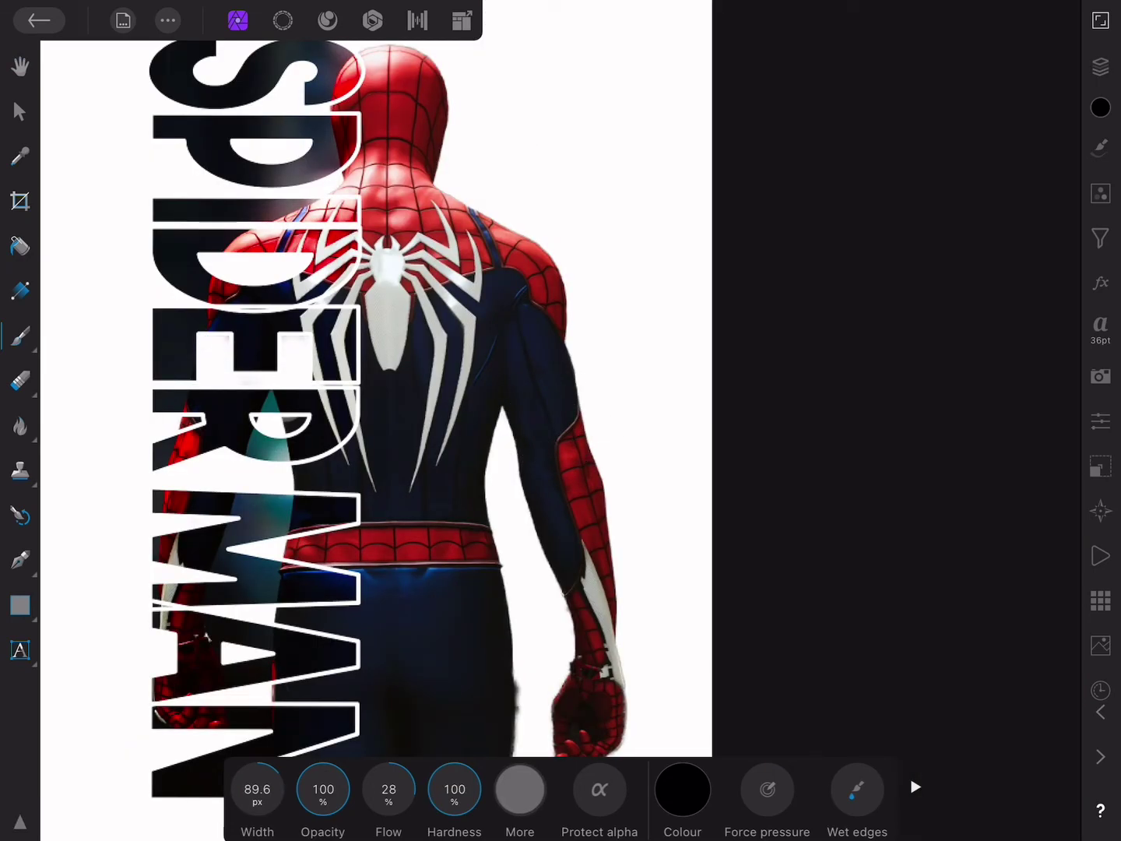